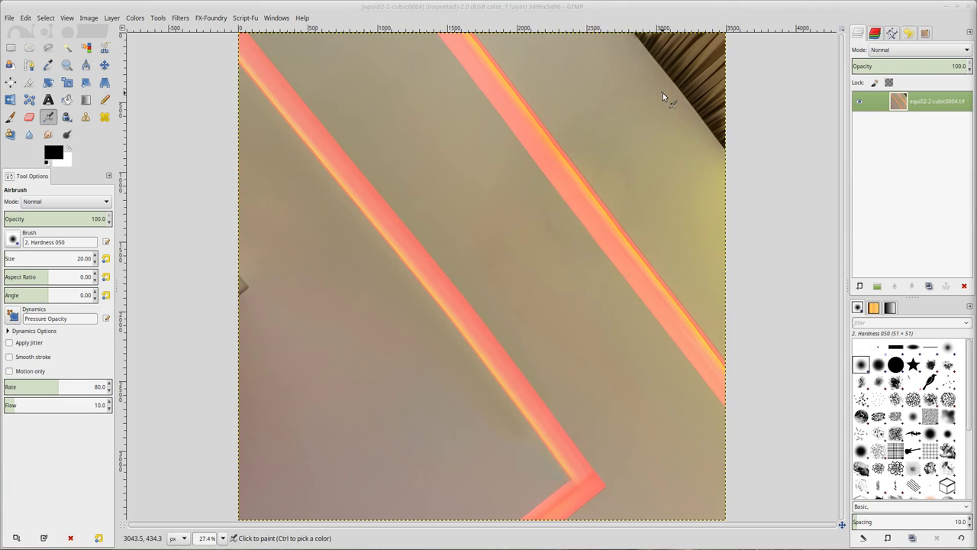
Step: Create a new transparent layer called 'Layer' on top of the neon strip photo
click(860, 287)
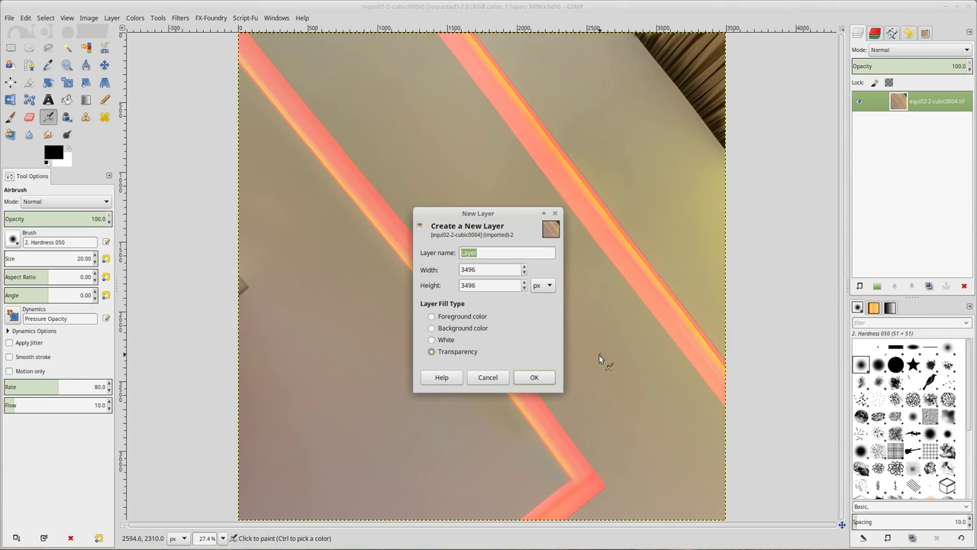
click(538, 378)
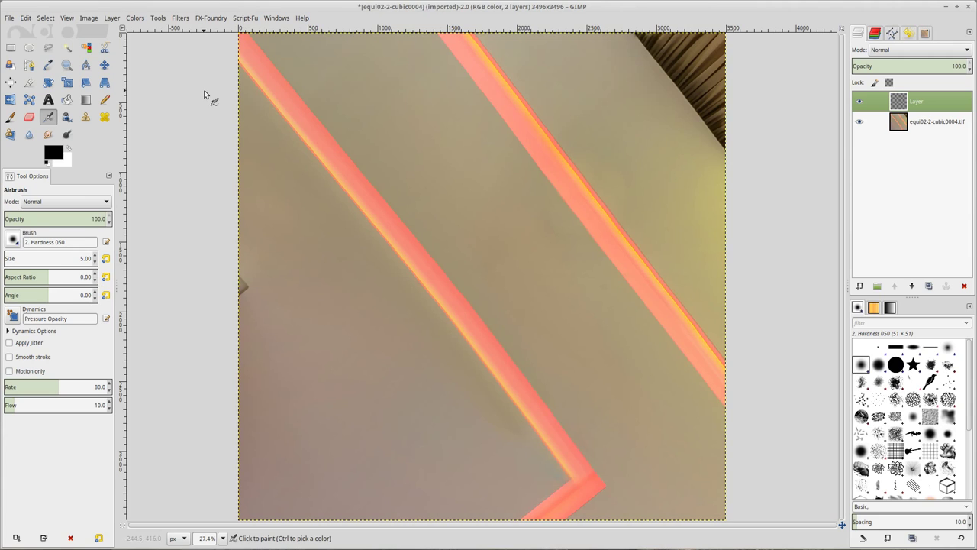
Step: Draw a straight black pencil line along the first edge of the left neon strip
click(106, 100)
scroll(263, 57, up, 2)
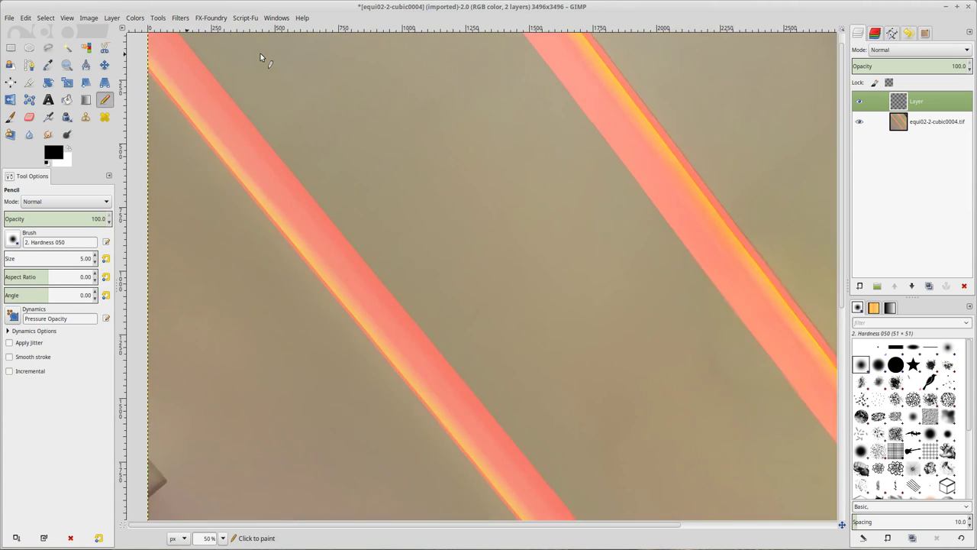
scroll(229, 76, up, 2)
click(493, 239)
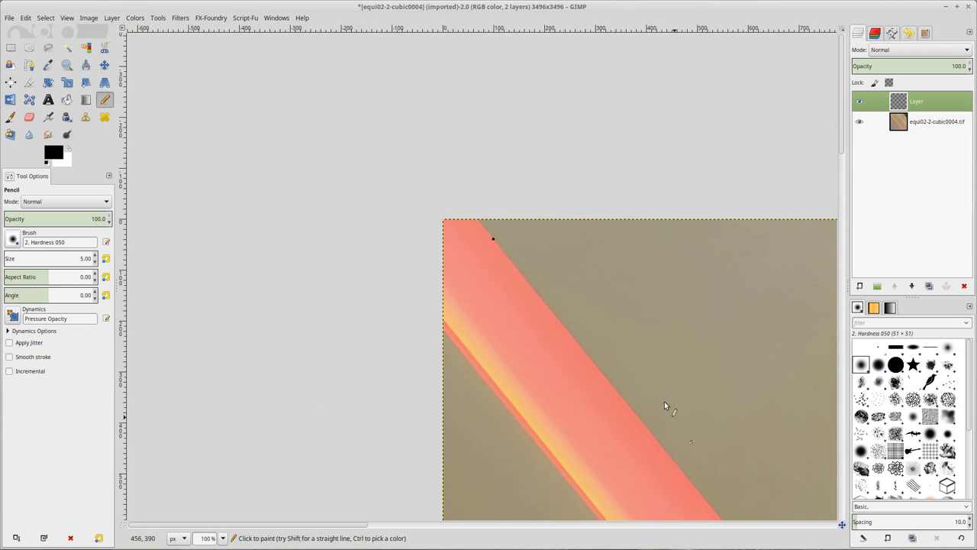
scroll(667, 379, down, 4)
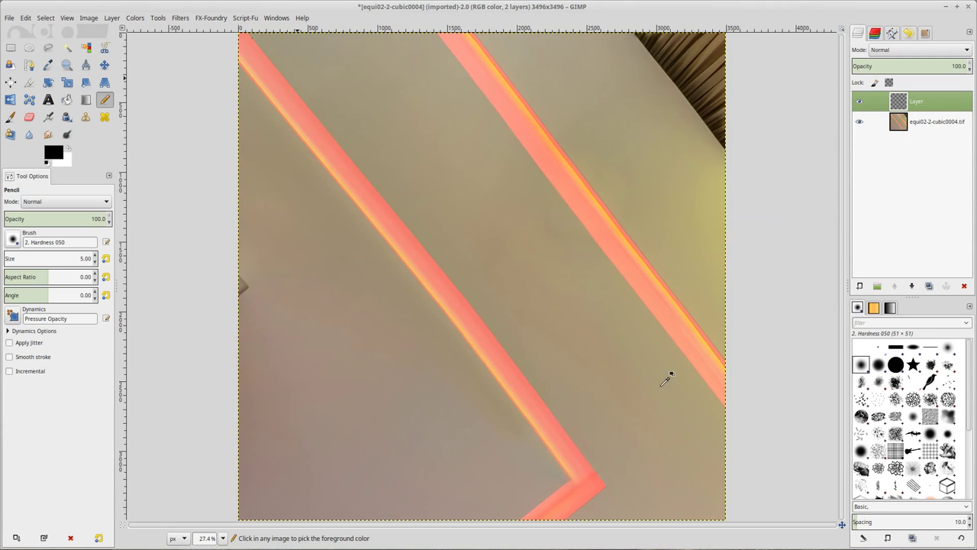
scroll(626, 489, up, 2)
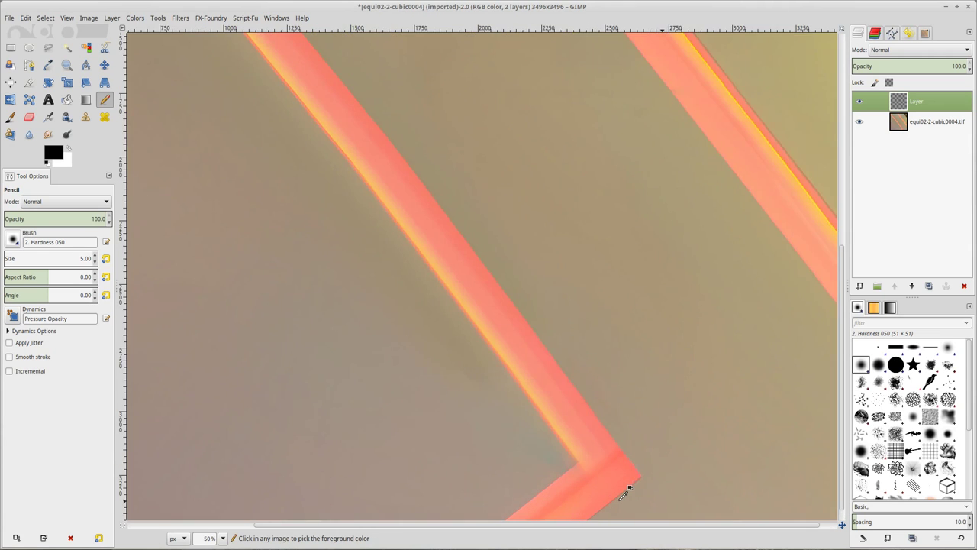
scroll(626, 458, up, 1)
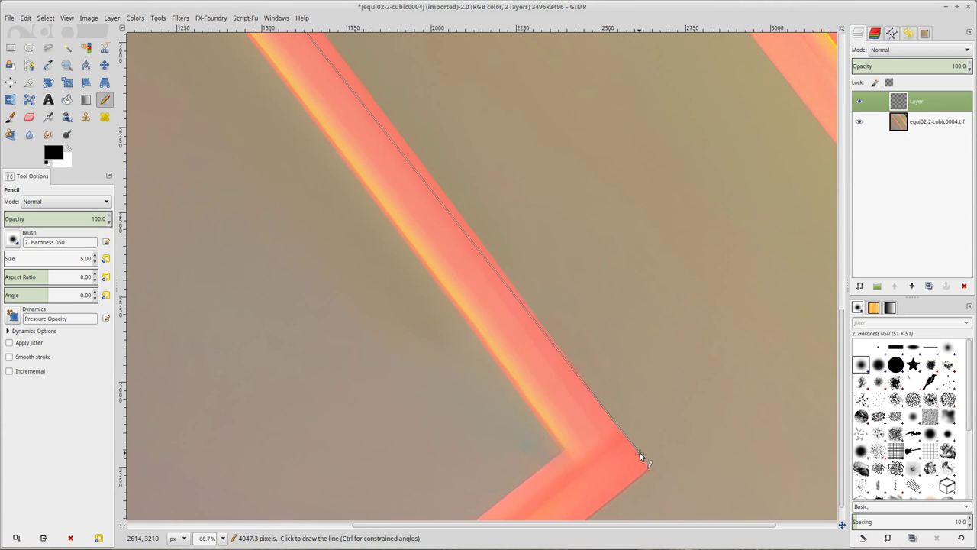
shift+click(640, 452)
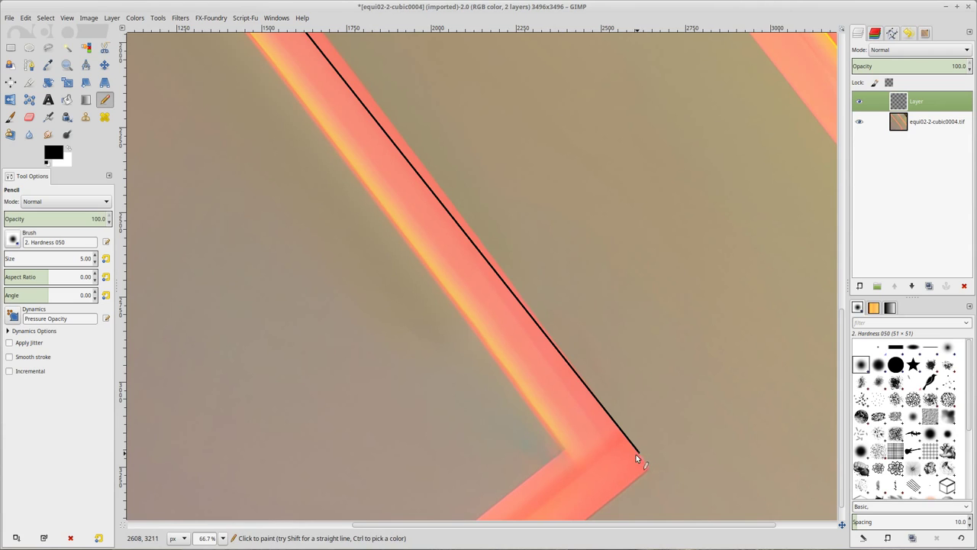
scroll(530, 425, down, 5)
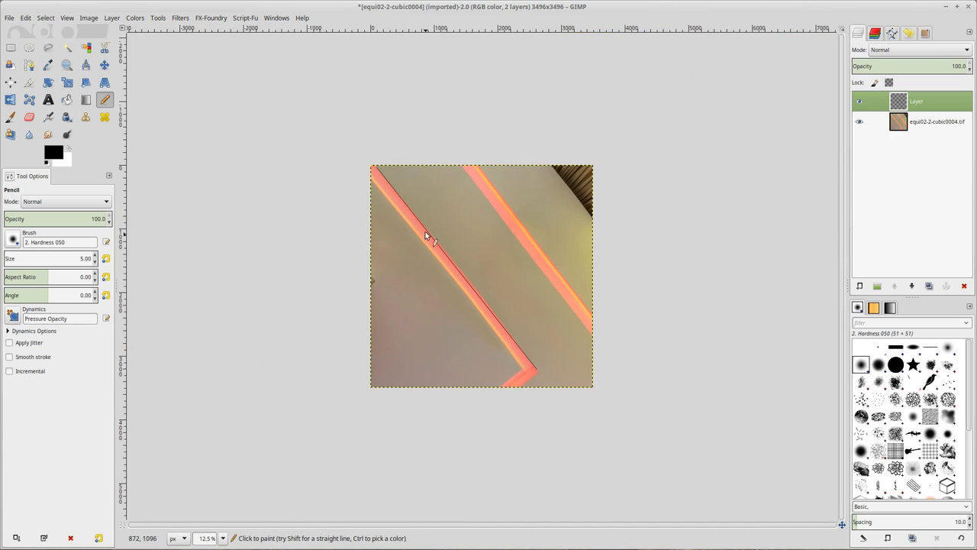
scroll(379, 169, up, 5)
scroll(390, 214, down, 1)
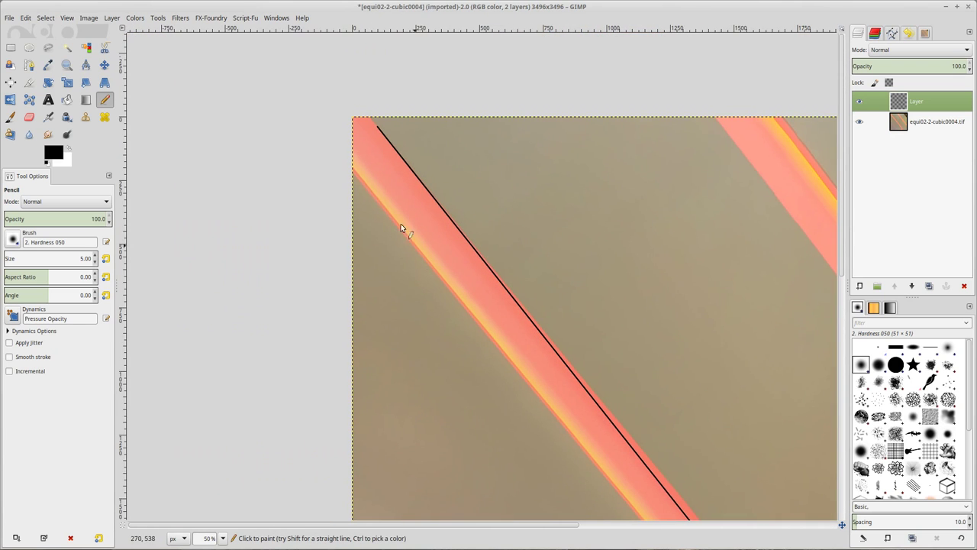
scroll(363, 186, up, 3)
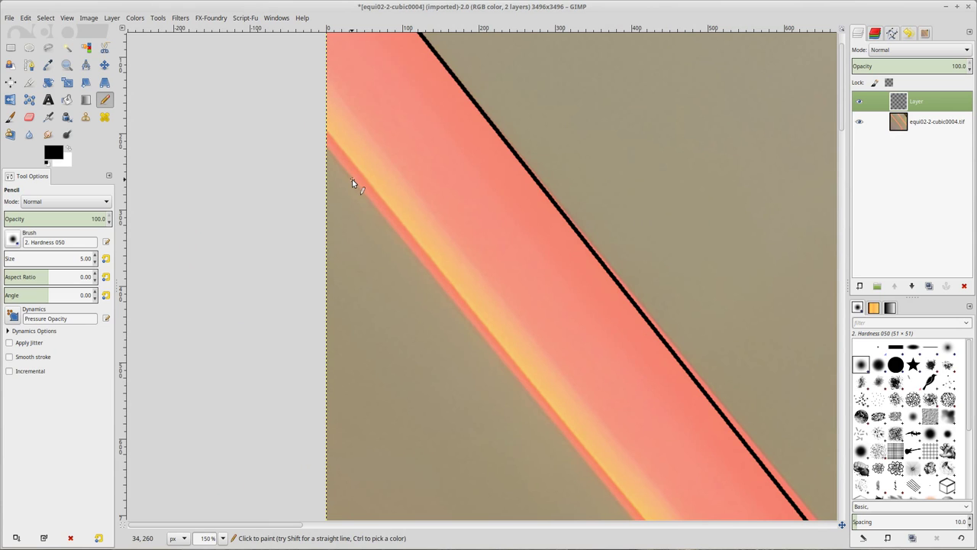
Step: Draw a second straight pencil line along the strip's other edge
click(352, 178)
scroll(686, 407, down, 4)
scroll(686, 407, down, 3)
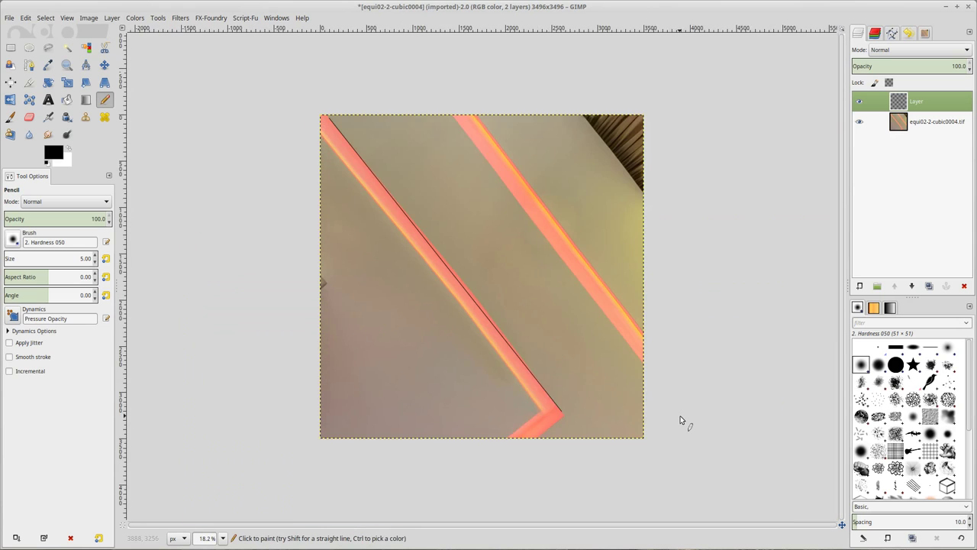
scroll(456, 271, up, 3)
scroll(455, 271, up, 2)
scroll(550, 270, up, 1)
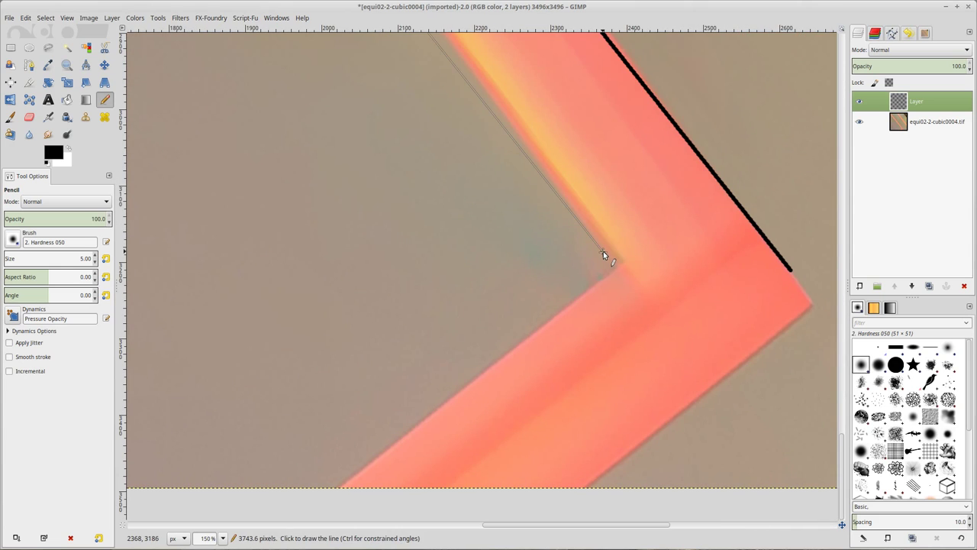
shift+click(604, 251)
scroll(595, 312, down, 5)
scroll(596, 311, down, 1)
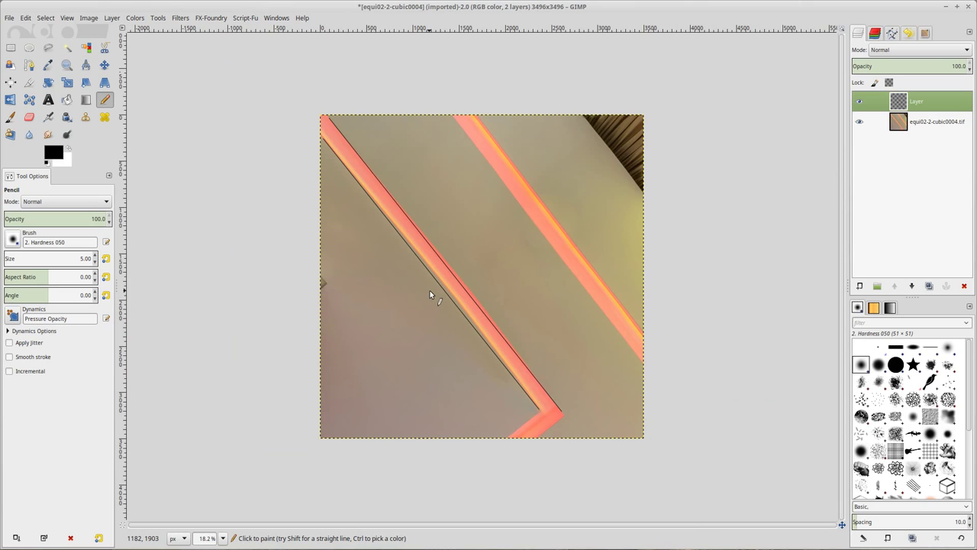
scroll(429, 290, up, 1)
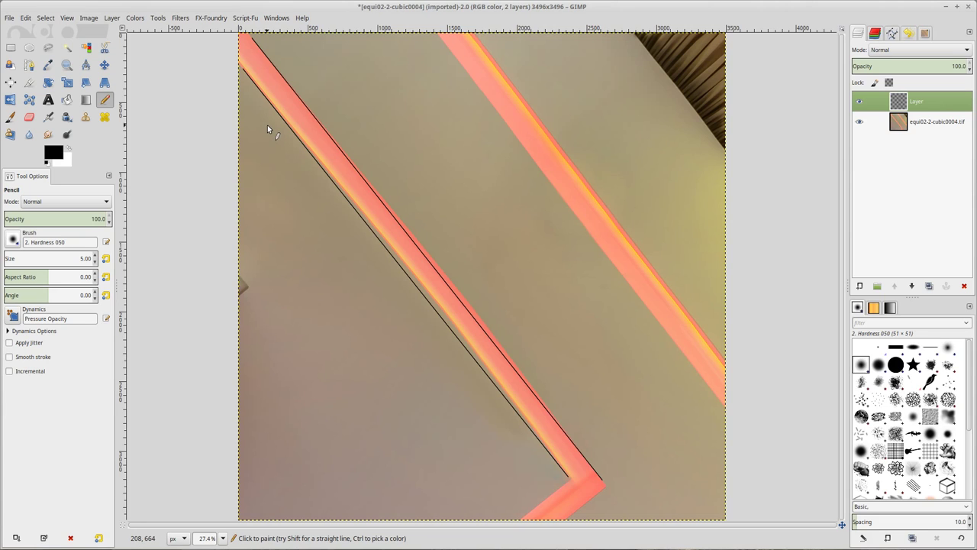
Step: Outline the upper section of the left strip with a Free Select polygon
click(48, 48)
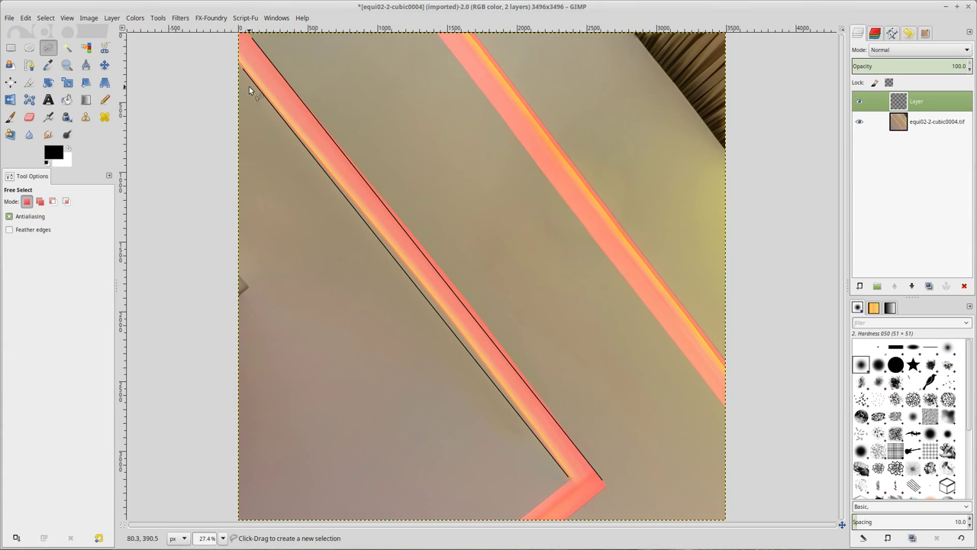
click(292, 140)
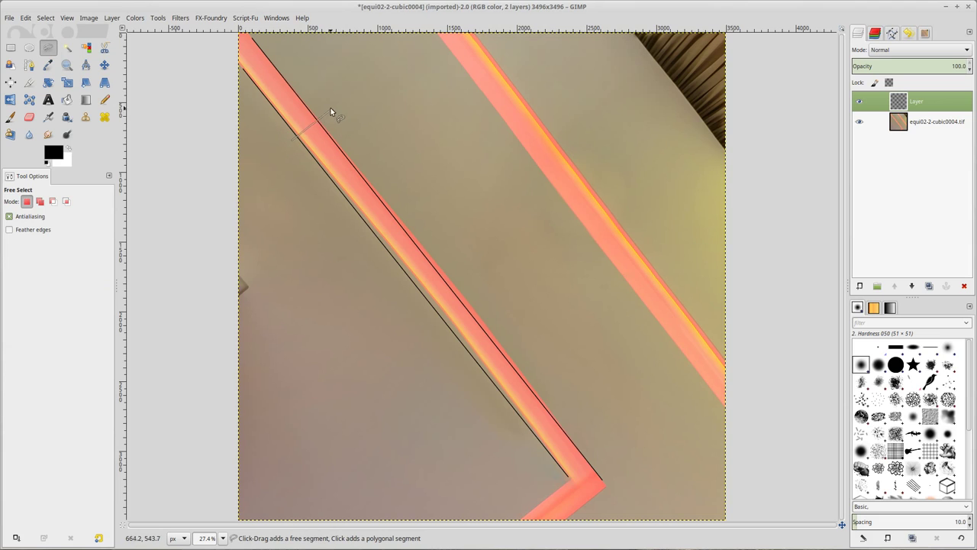
click(281, 54)
click(465, 276)
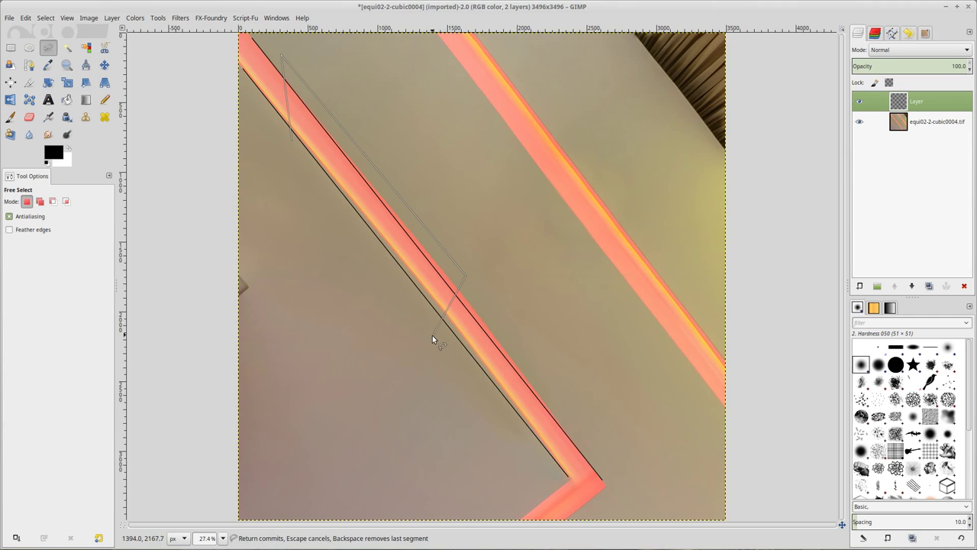
click(292, 140)
key(Return)
Step: Feather the selection by 20 px
click(46, 17)
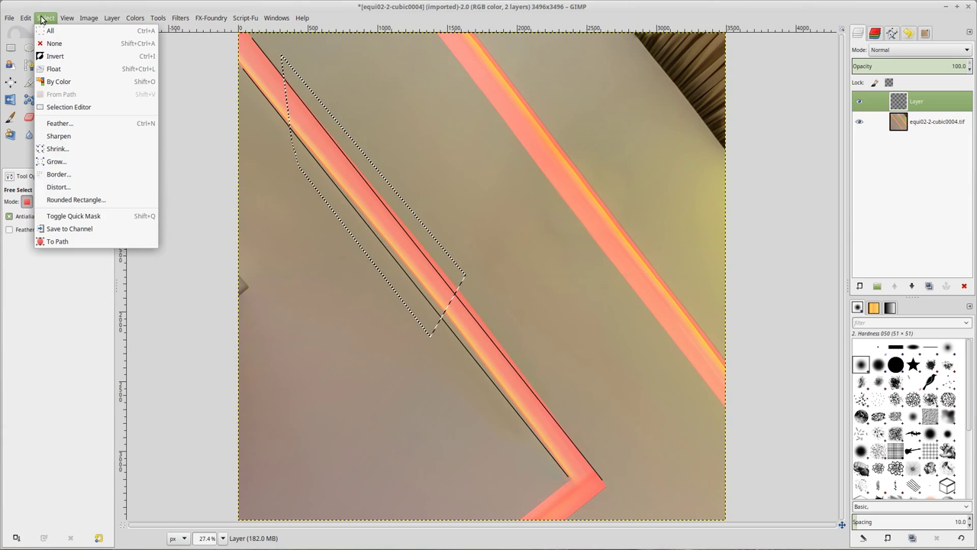
click(80, 123)
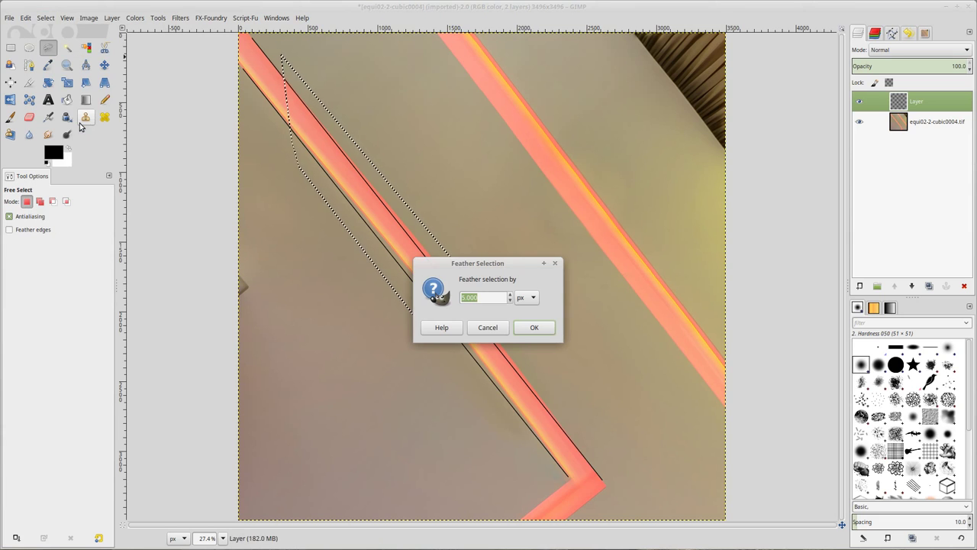
click(490, 297)
double_click(490, 297)
text(20)
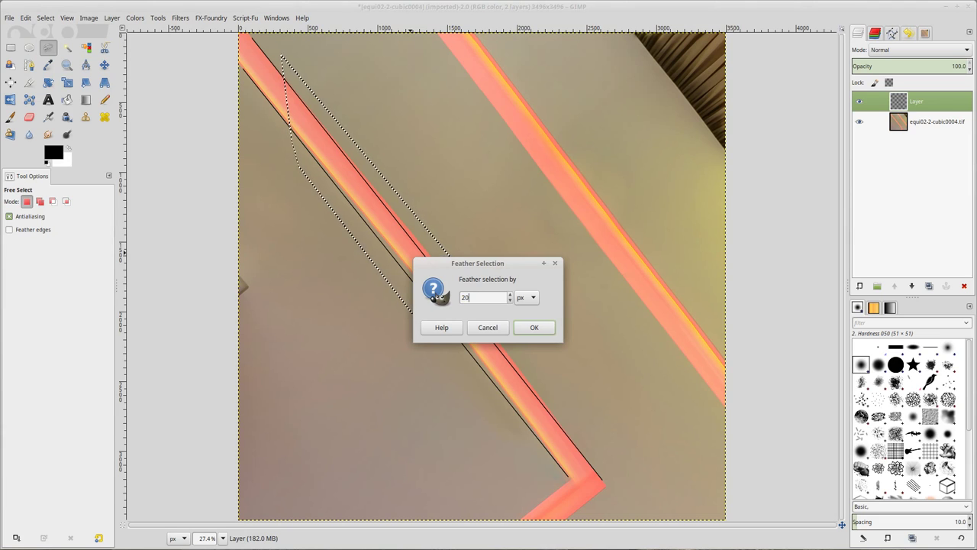
click(535, 328)
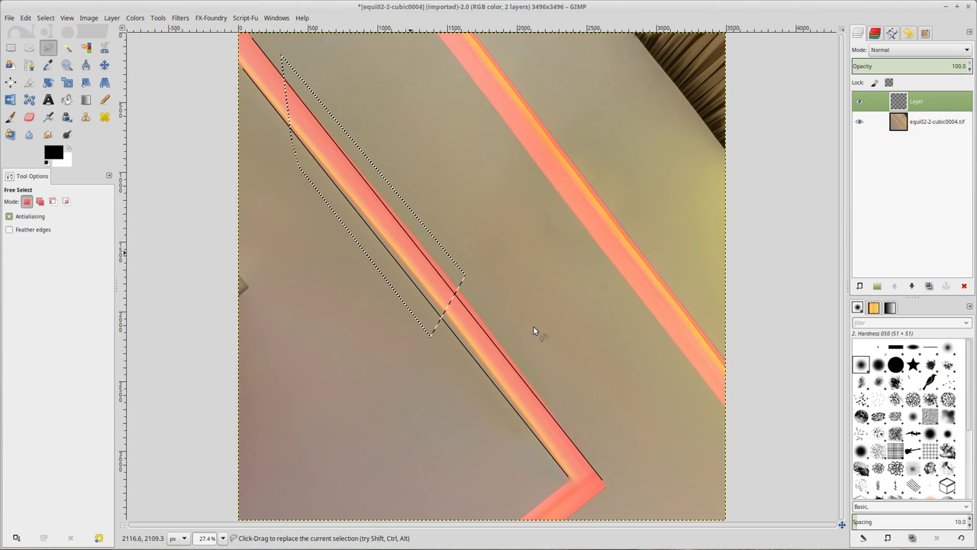
Step: Copy and paste the selected strip section as a floating selection
click(25, 17)
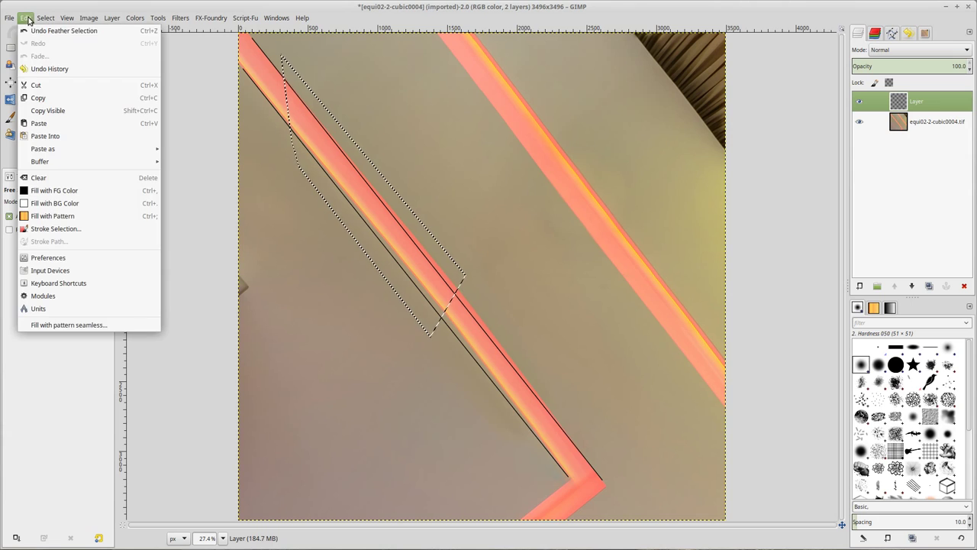
click(60, 98)
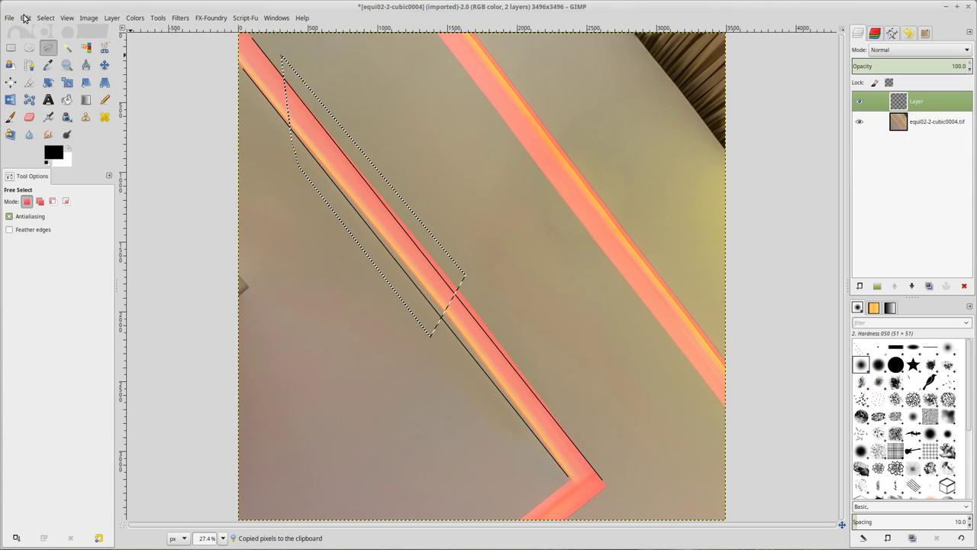
click(26, 18)
click(39, 123)
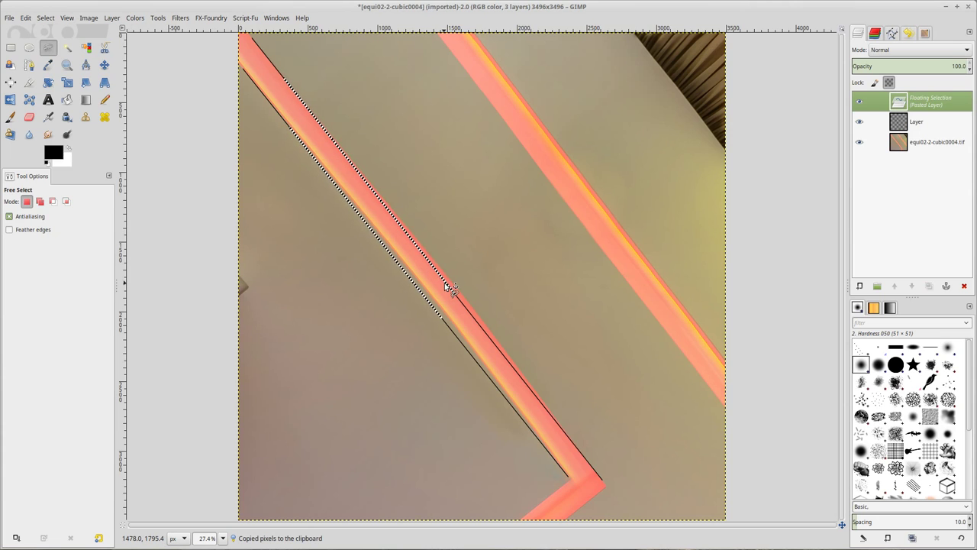
Step: Undo that paste, then copy and paste the section from the equi02-2-cubic0004.tif layer
click(26, 18)
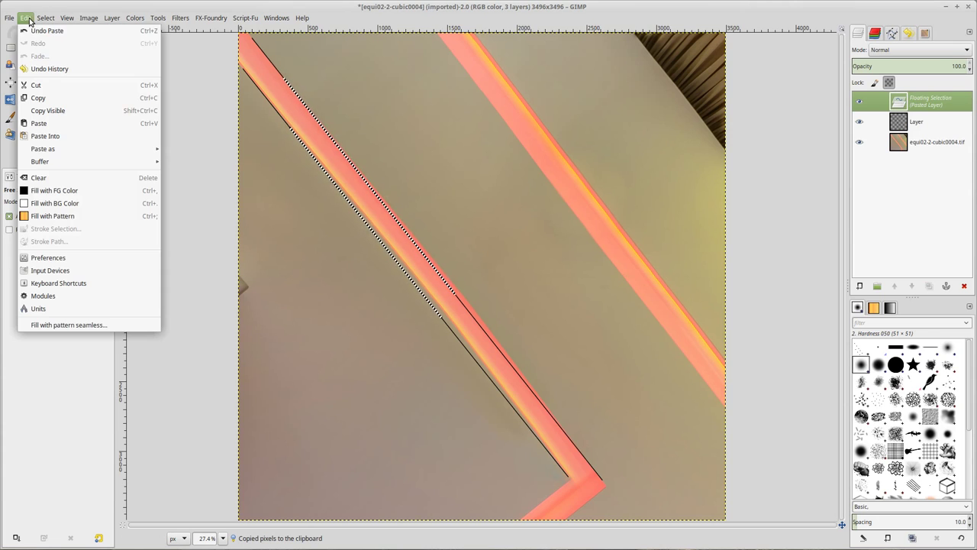
click(43, 31)
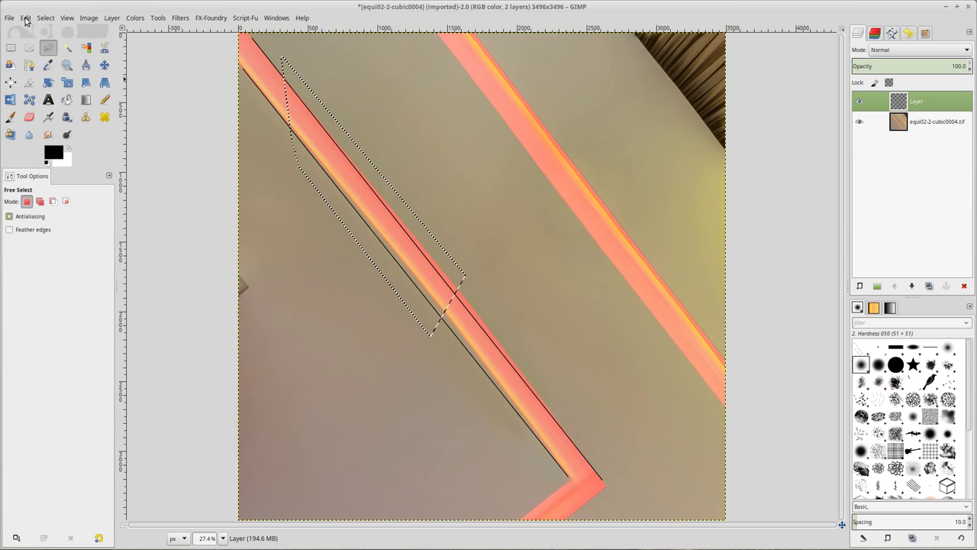
click(25, 18)
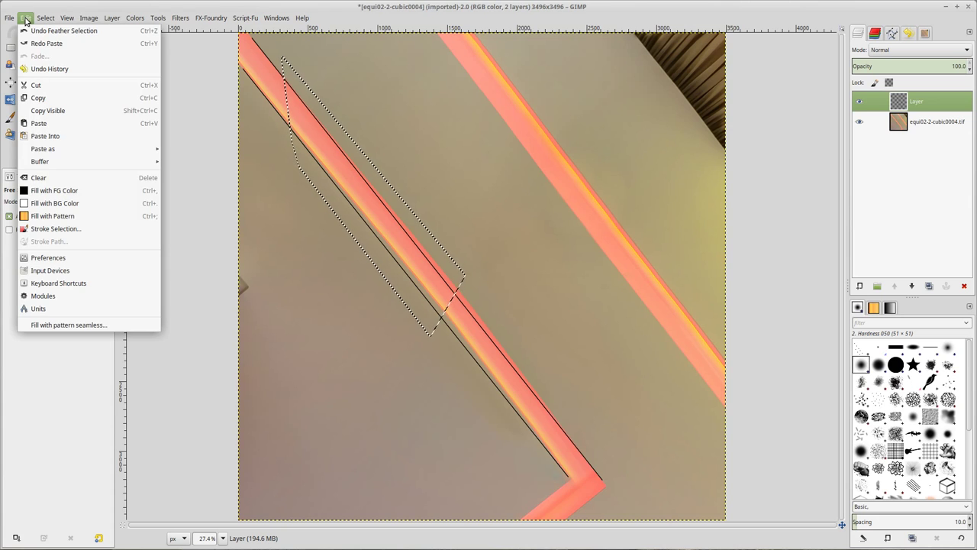
click(54, 11)
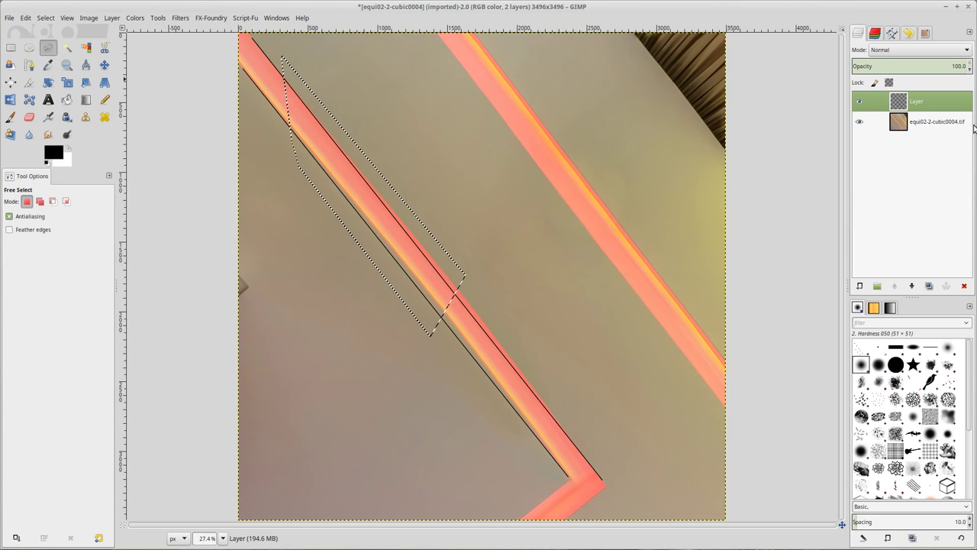
click(922, 125)
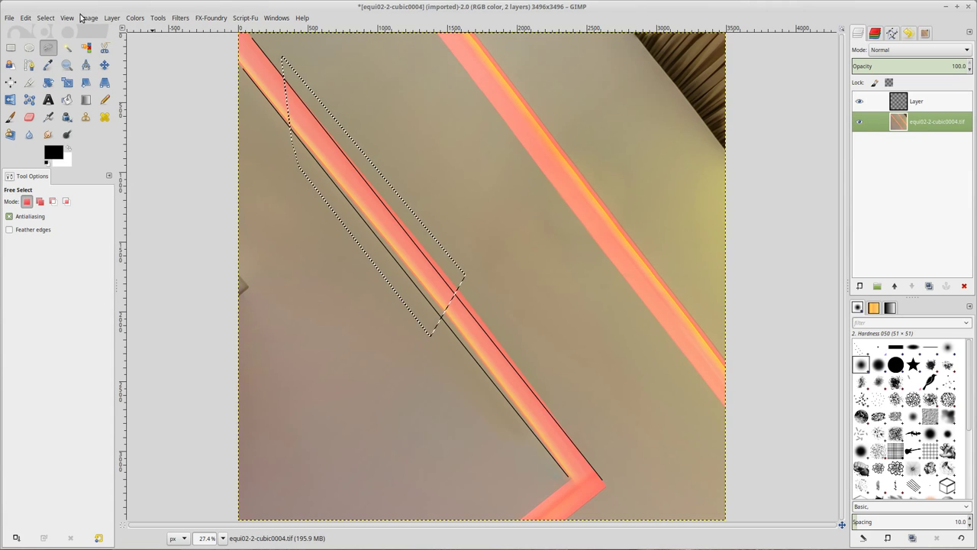
click(26, 18)
click(39, 98)
click(26, 17)
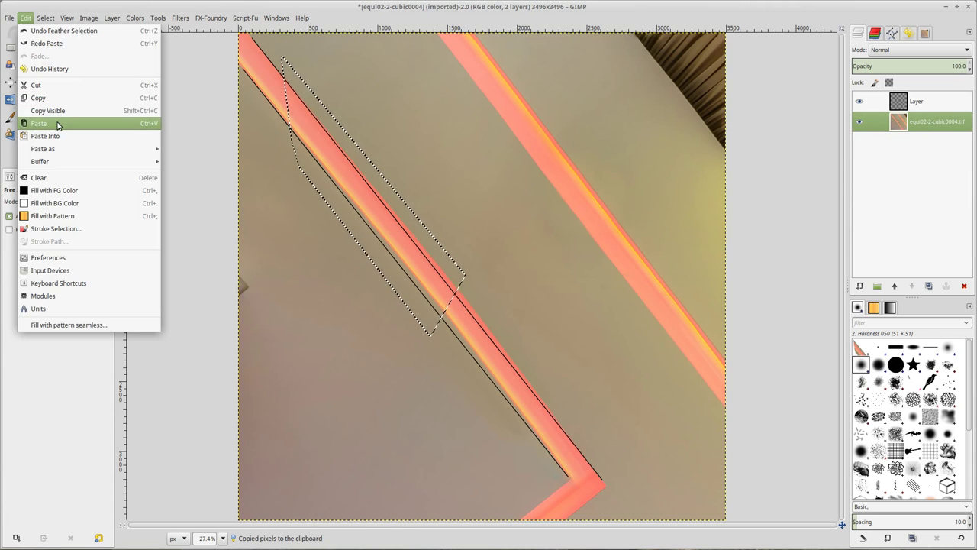
click(38, 123)
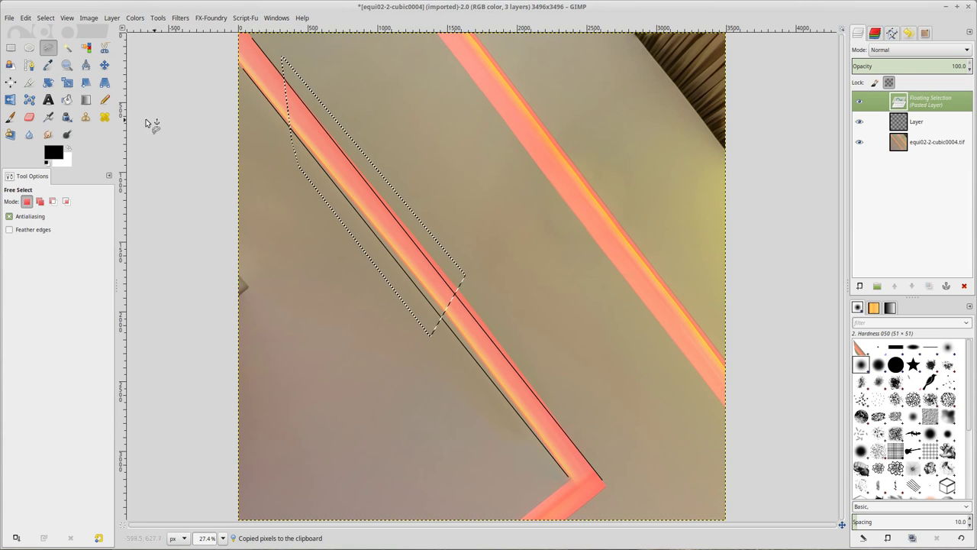
Step: Perspective-warp the pasted piece with 1 guide line, nudging its lower-right corner onto the guides
click(104, 83)
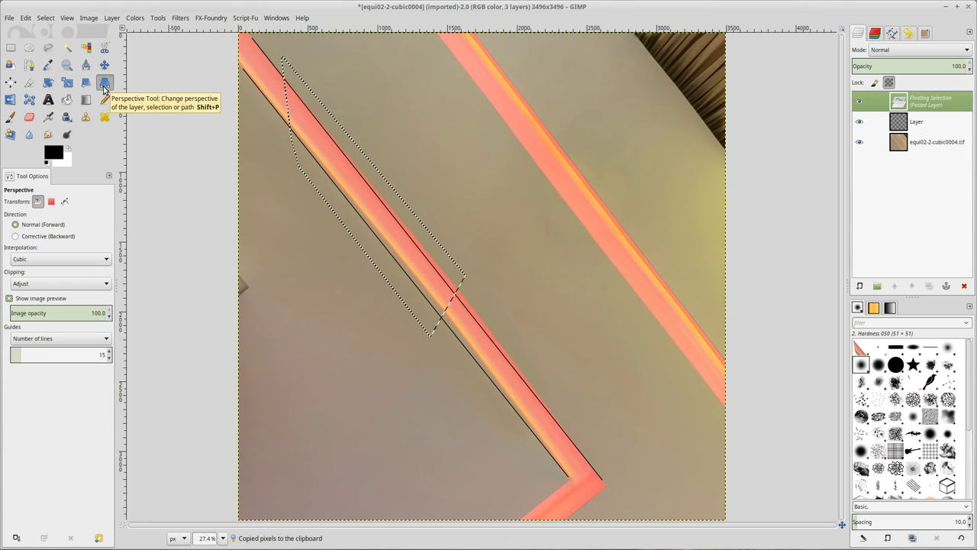
scroll(452, 300, up, 1)
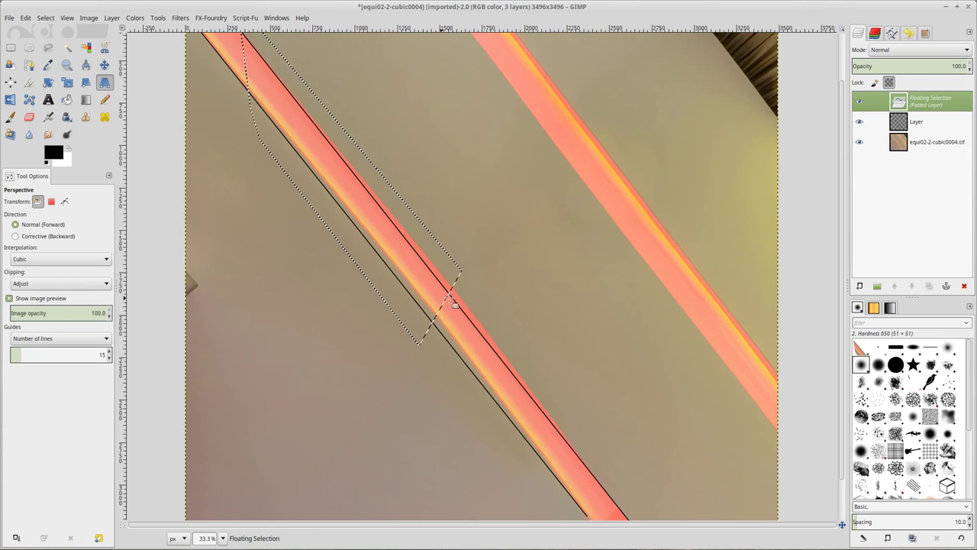
scroll(447, 297, up, 1)
click(445, 295)
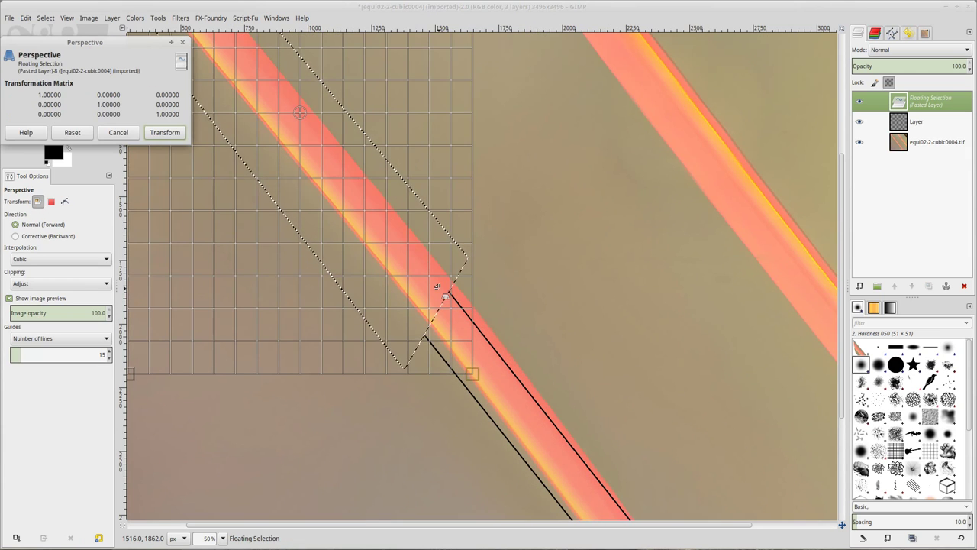
click(109, 357)
click(109, 357)
click(109, 357)
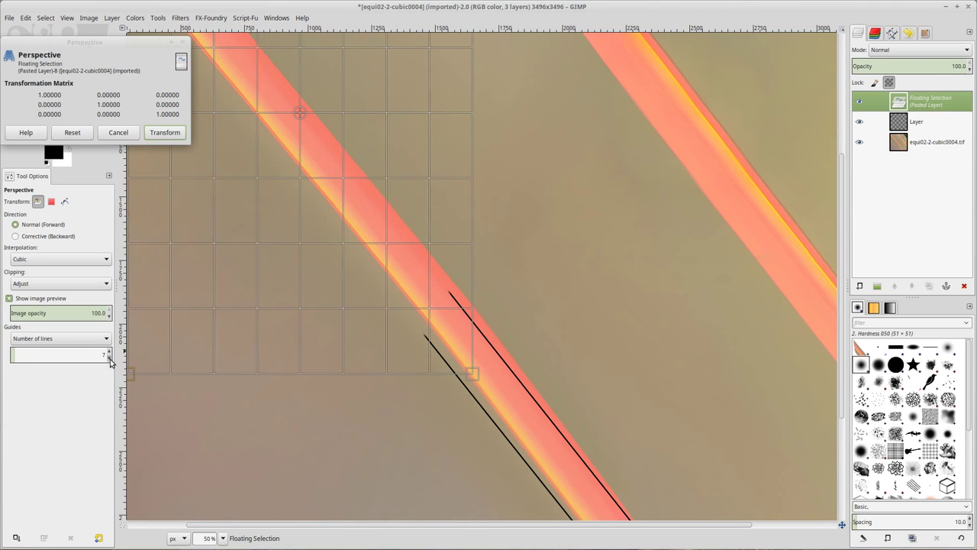
click(109, 357)
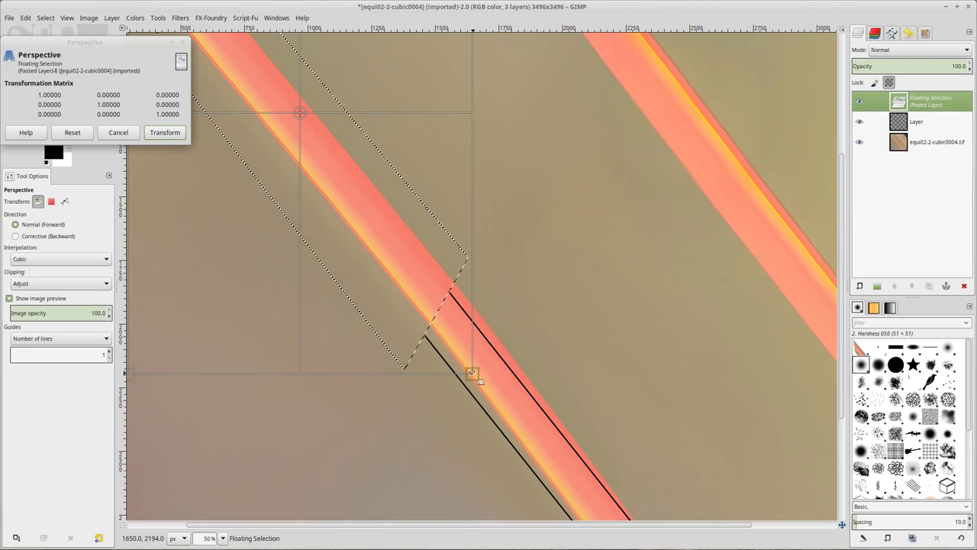
drag(473, 375, 465, 380)
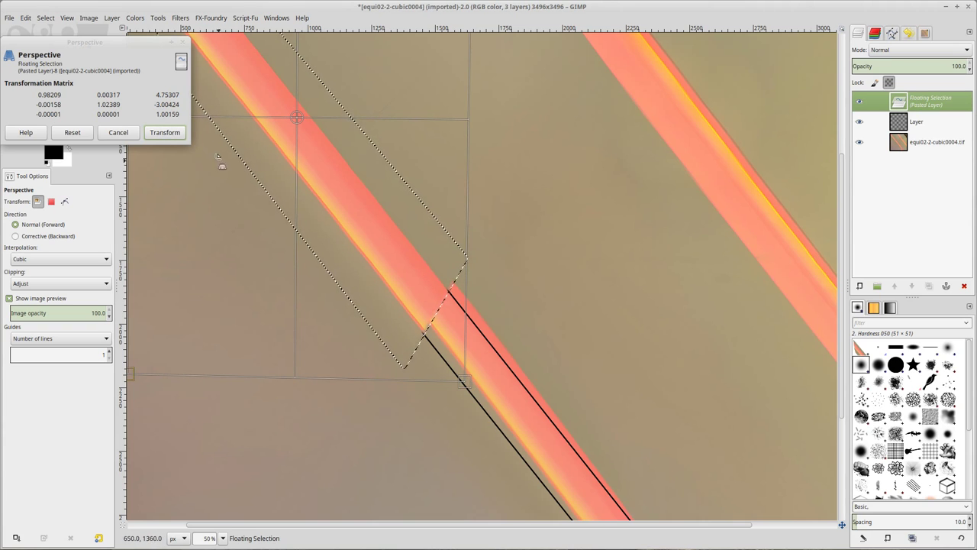
click(170, 134)
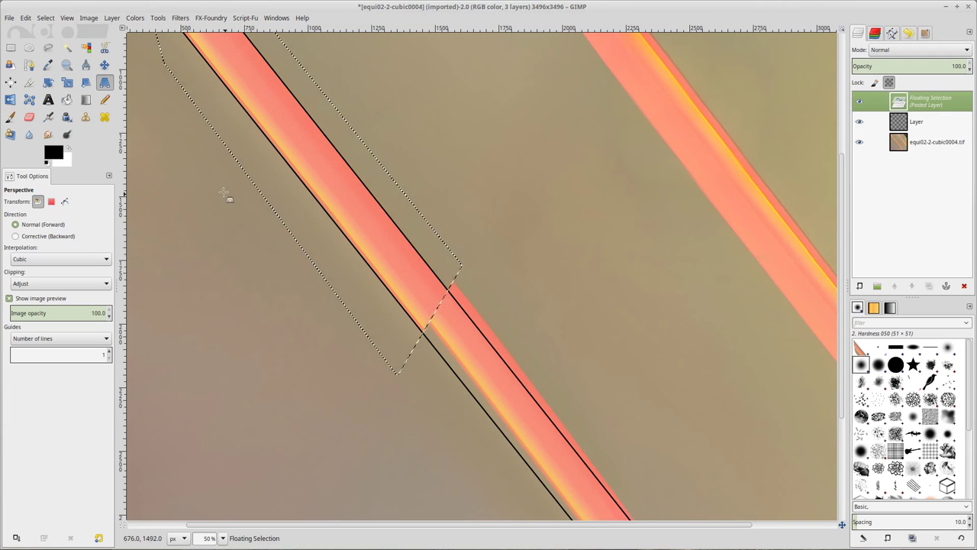
click(111, 18)
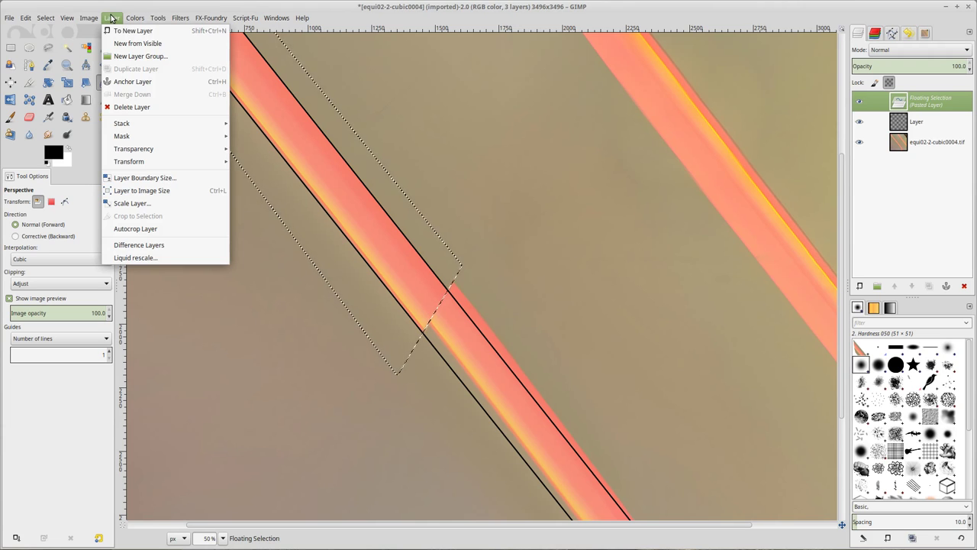
Step: Anchor the warped piece into the photo and hide the guide-line layer to inspect the seam
click(138, 81)
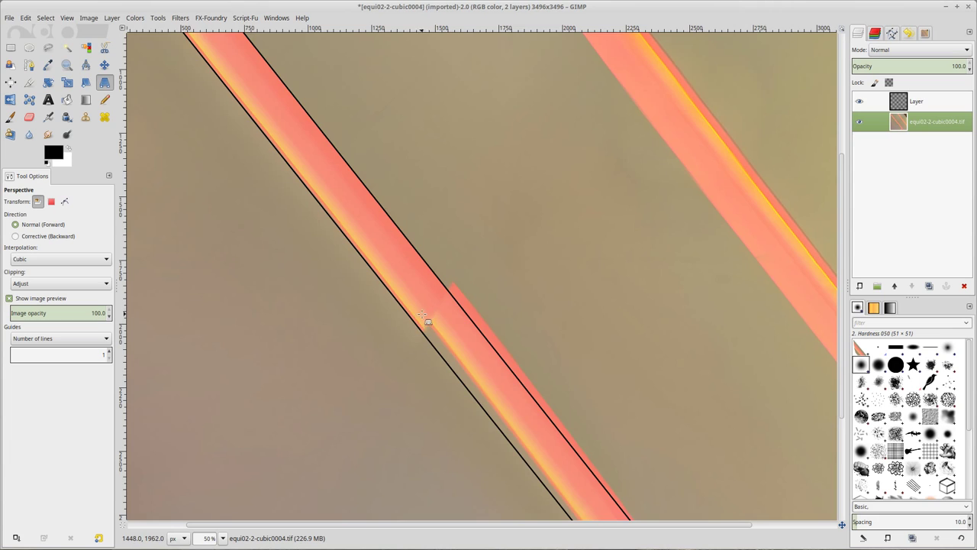
ctrl+scroll(412, 320, down, 2)
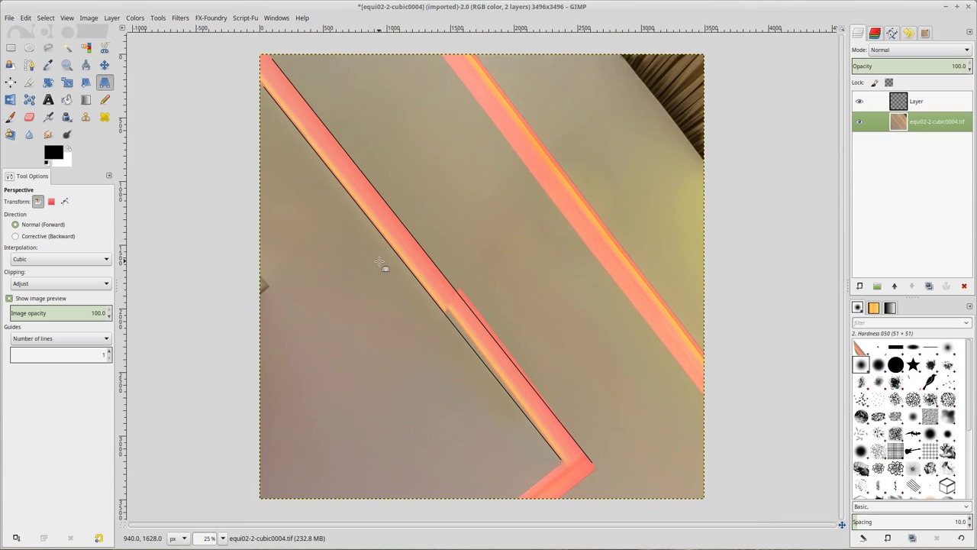
click(860, 102)
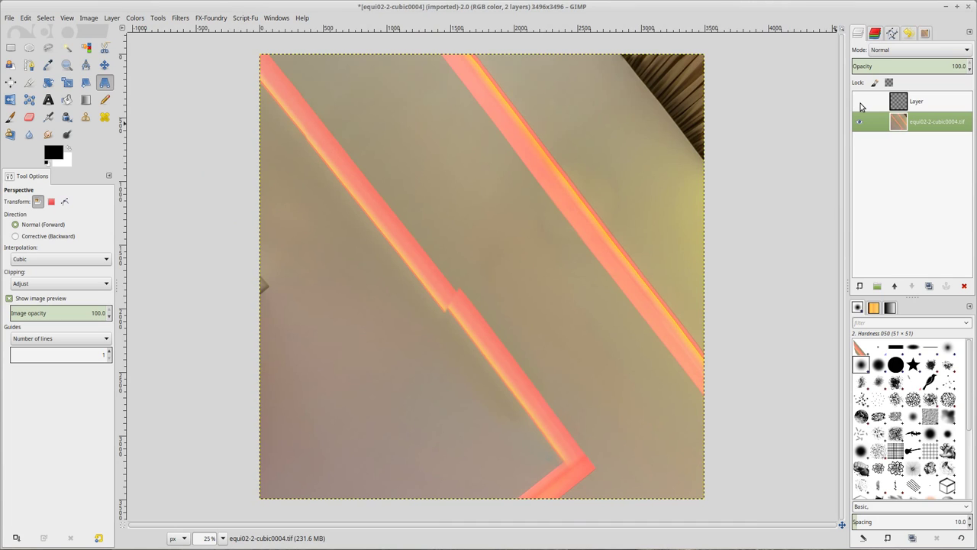
ctrl+scroll(298, 153, up, 3)
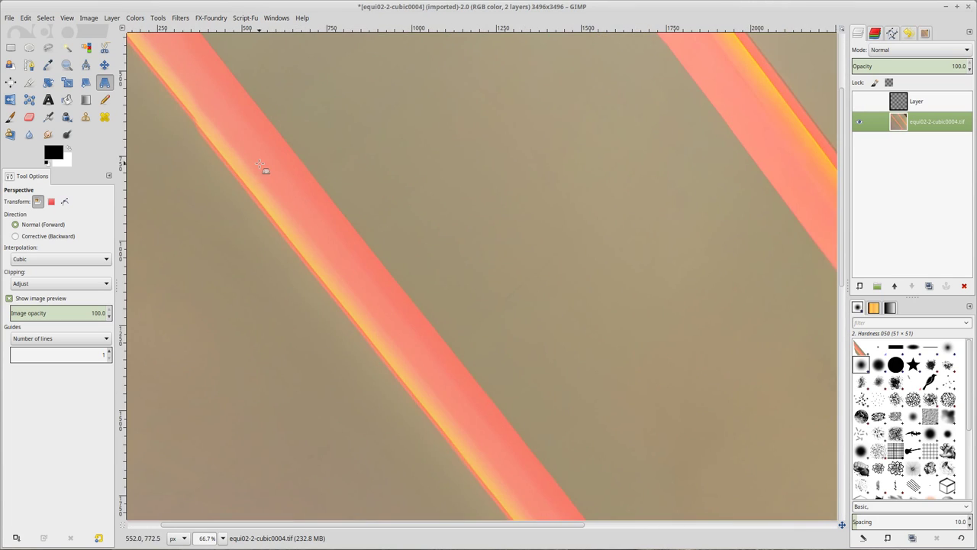
drag(299, 197, 411, 305)
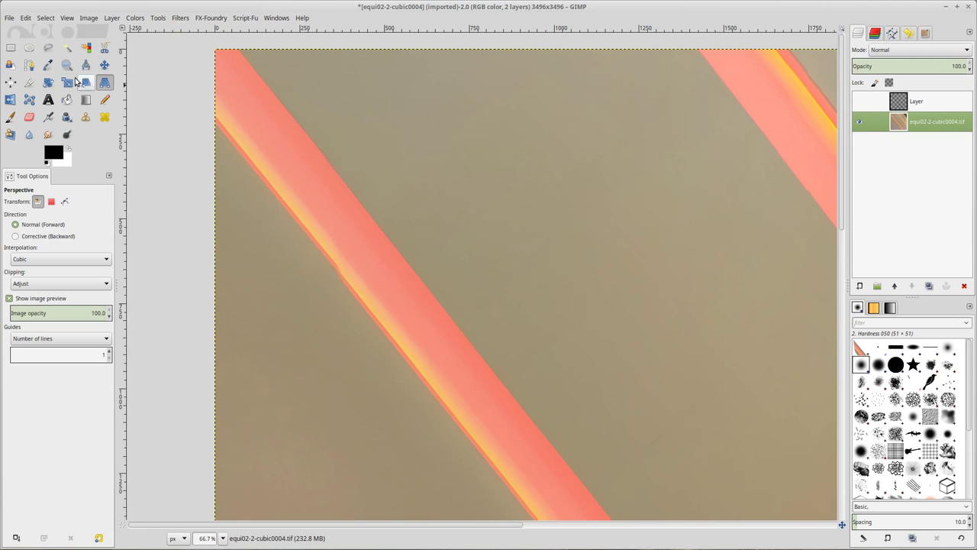
click(27, 18)
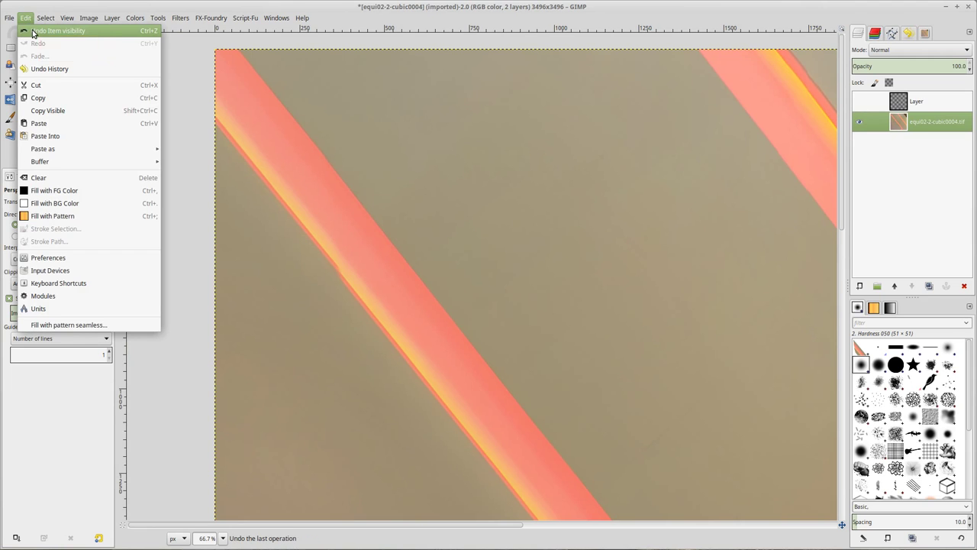
Step: Undo the layer hiding and the anchor, hide the guide layer, and start a new perspective transform
click(32, 32)
click(27, 19)
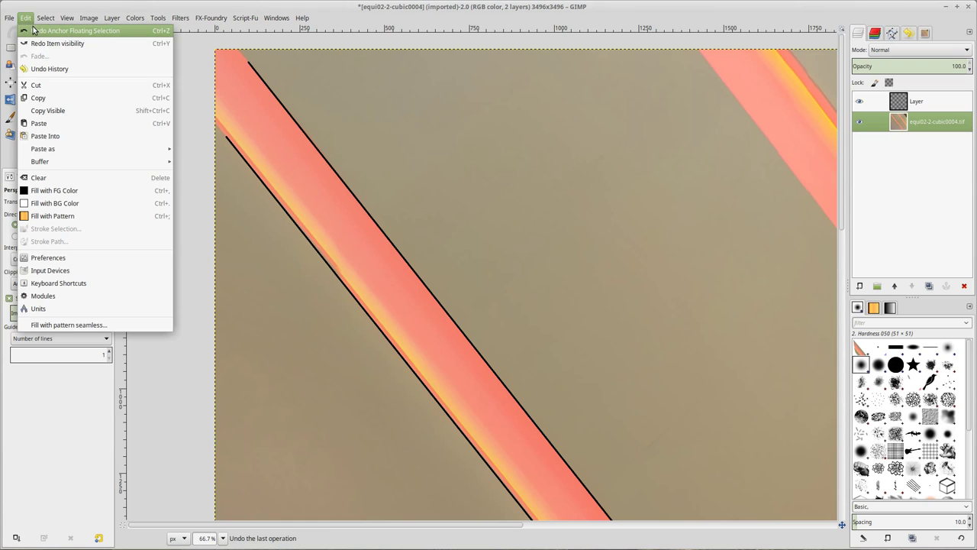
click(35, 31)
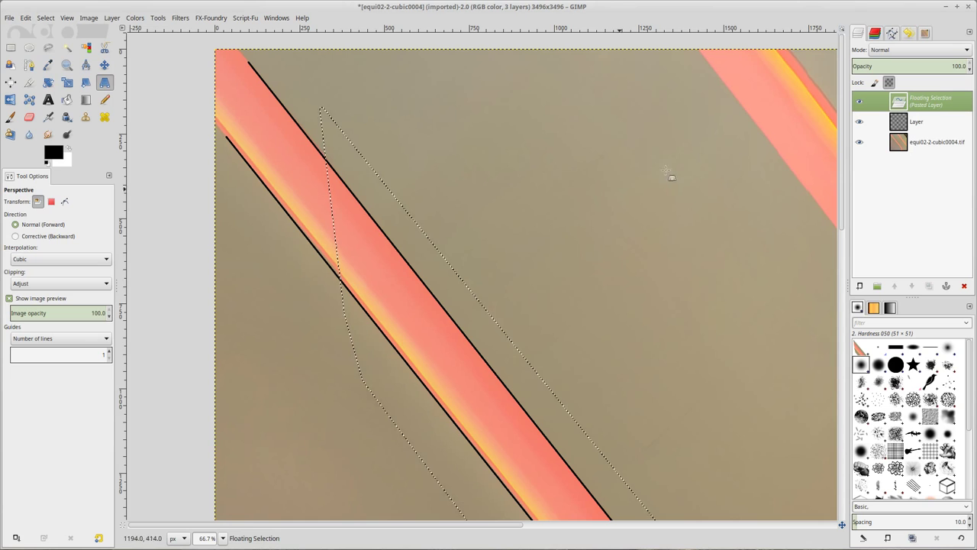
click(859, 121)
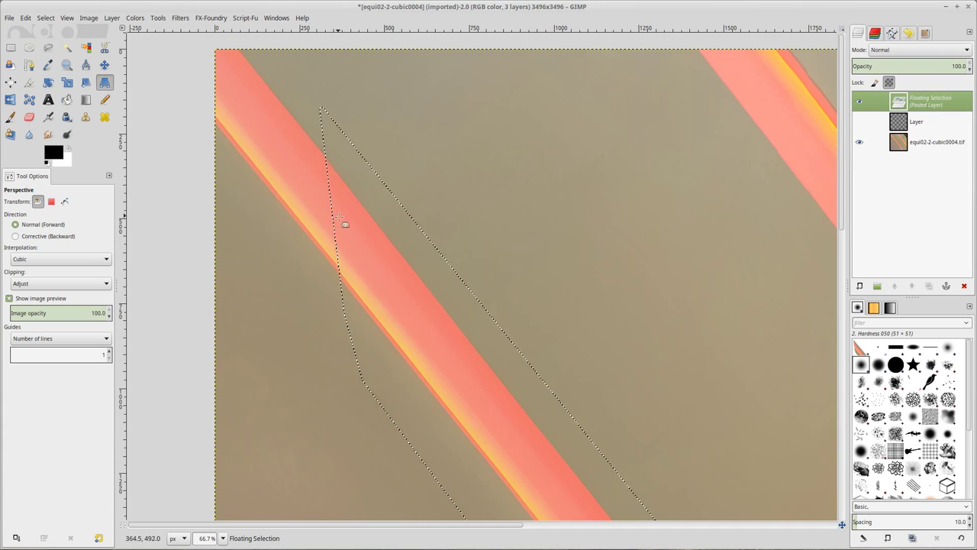
click(386, 255)
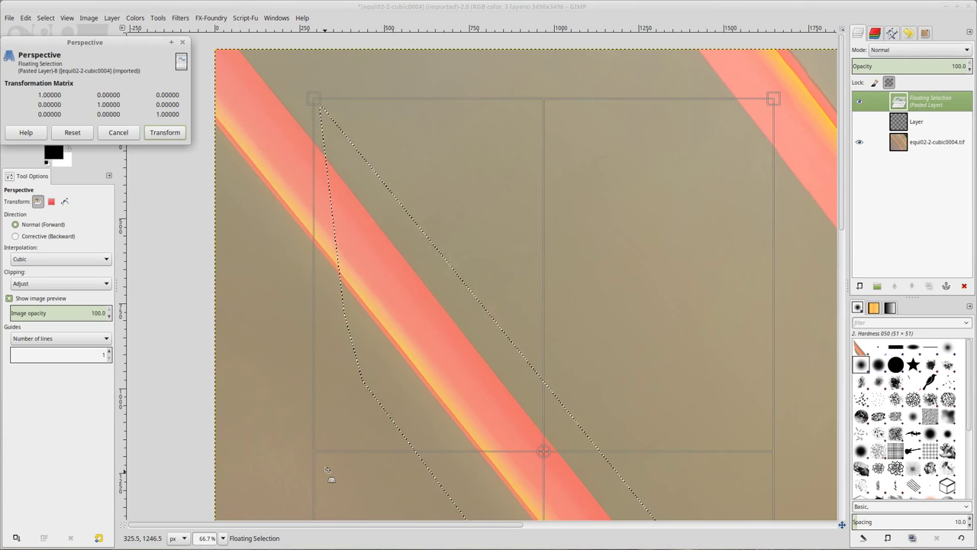
Step: Nudge the piece's bottom-left corner upward to align the stripe, zooming in to check the edge
drag(327, 469, 328, 459)
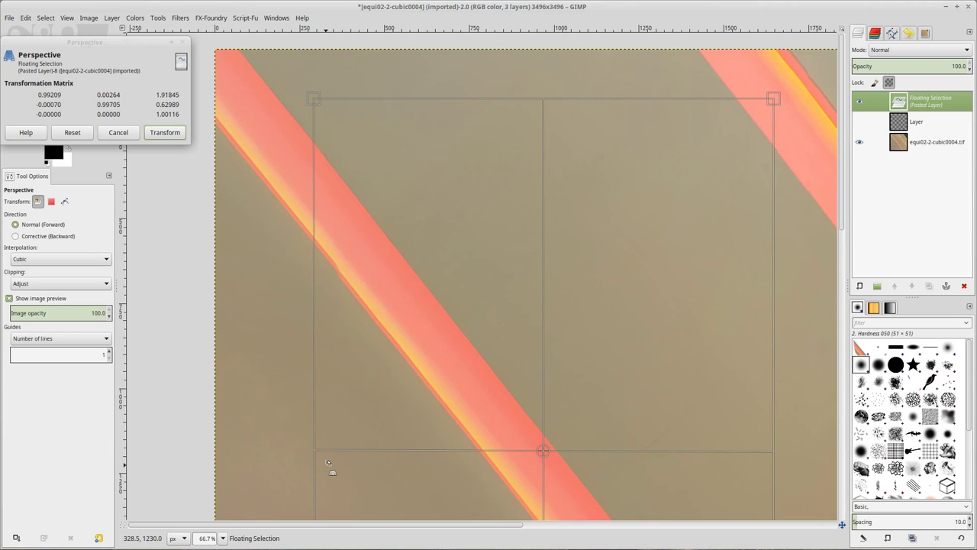
drag(328, 459, 327, 458)
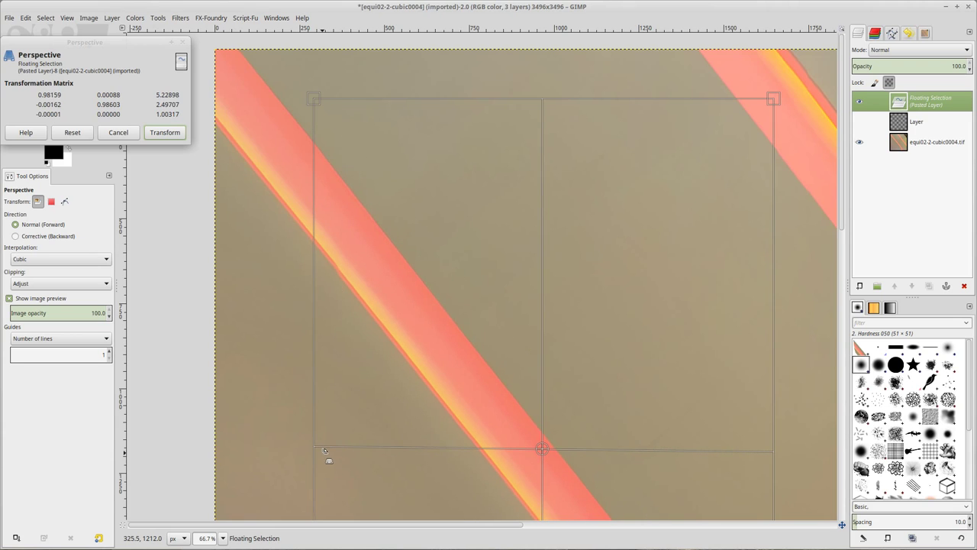
drag(326, 452, 323, 451)
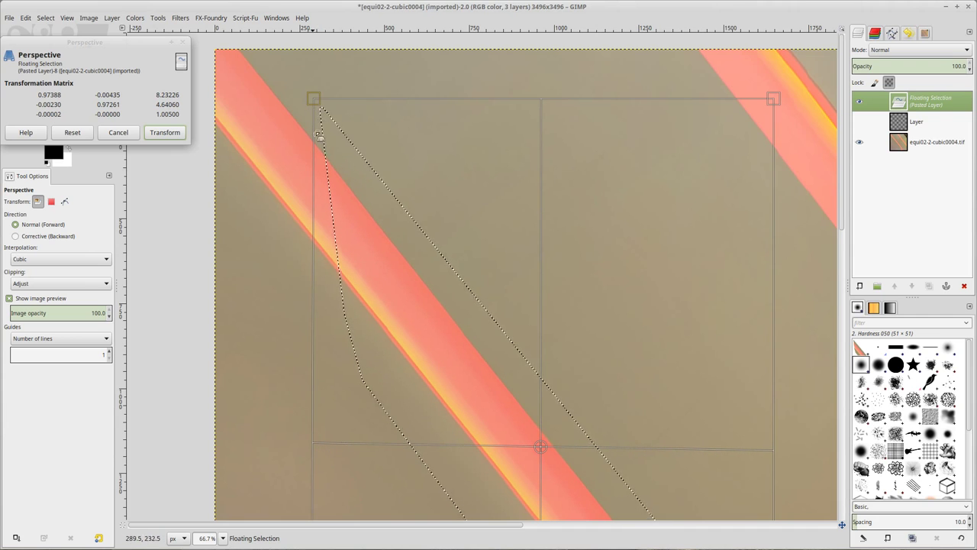
key(2)
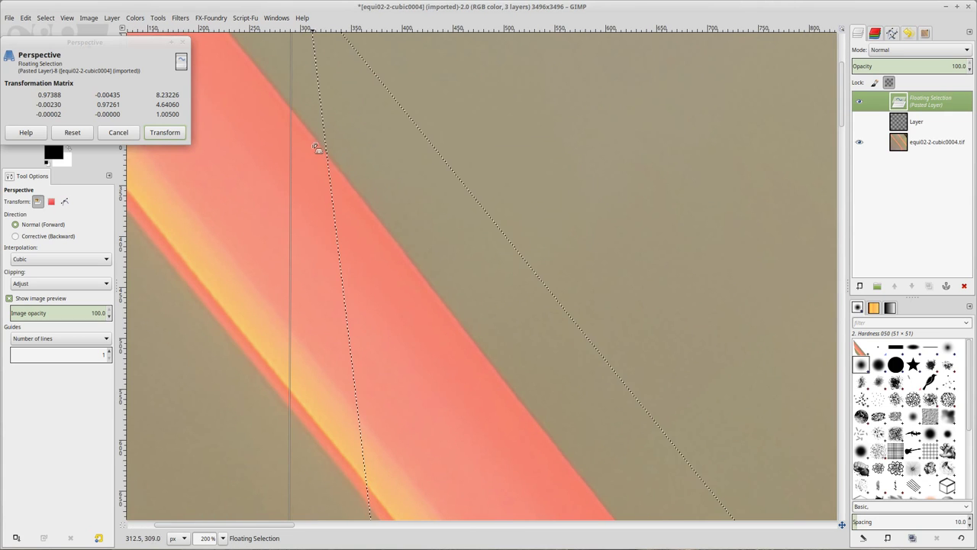
drag(443, 481, 349, 283)
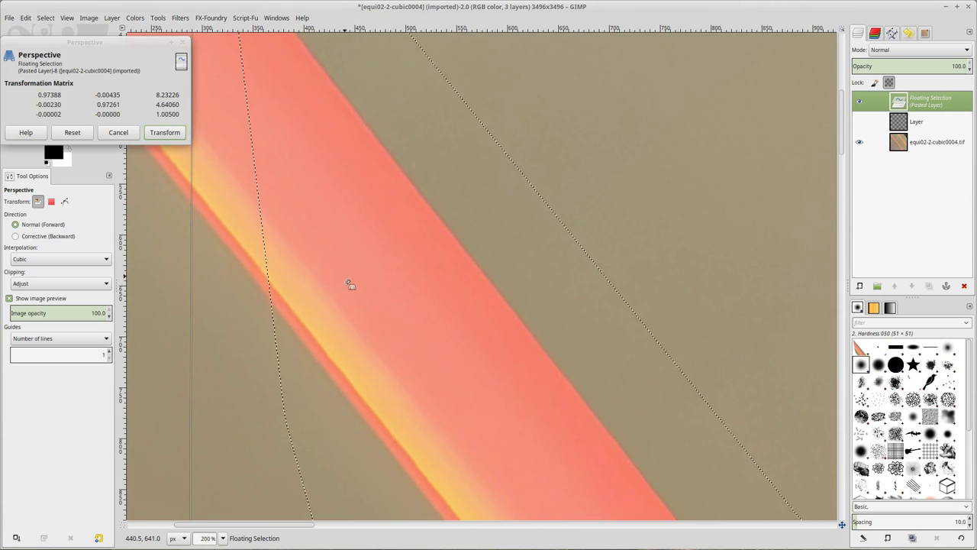
scroll(384, 337, right, 5)
scroll(428, 290, up, 5)
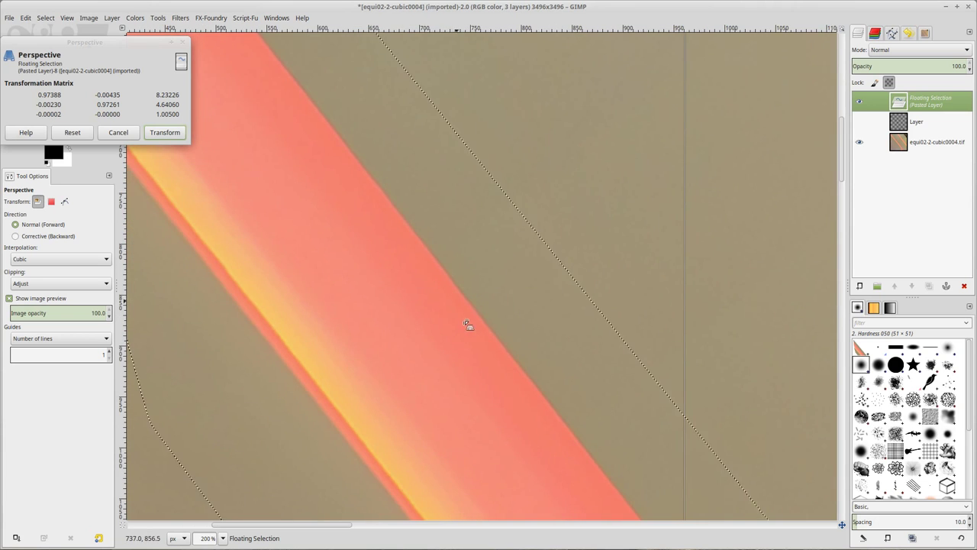
key(minus)
key(minus)
key(minus)
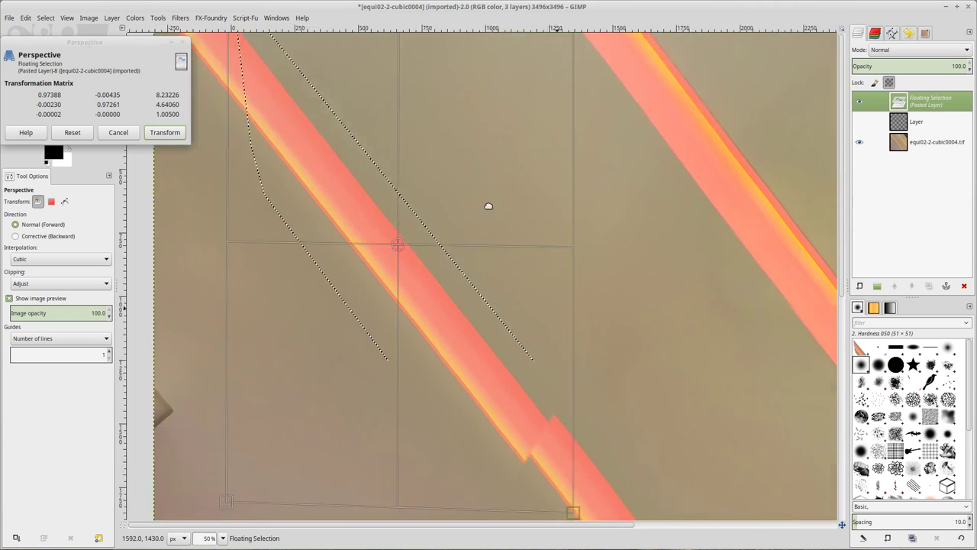
key(minus)
key(minus)
key(1)
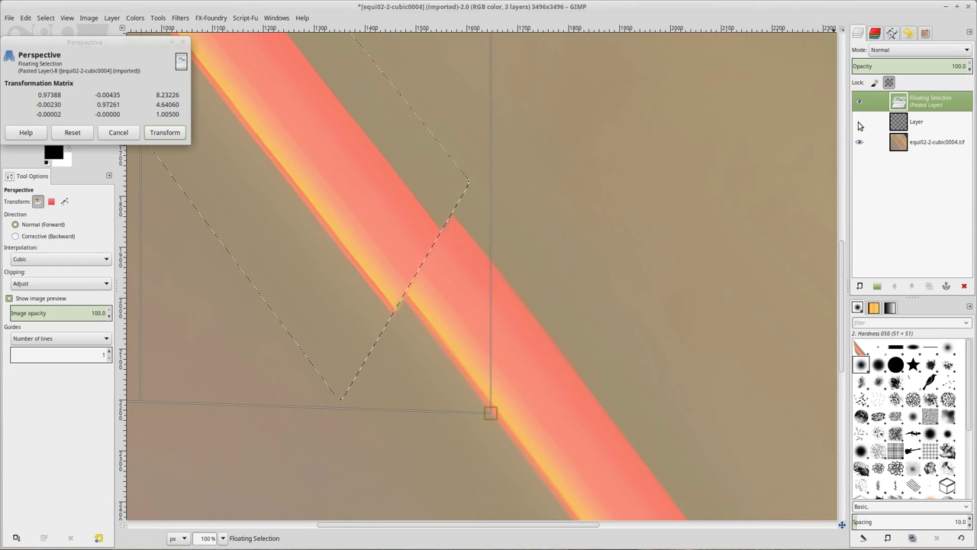
Step: Show the guide-line layer again and apply the perspective warp
click(860, 123)
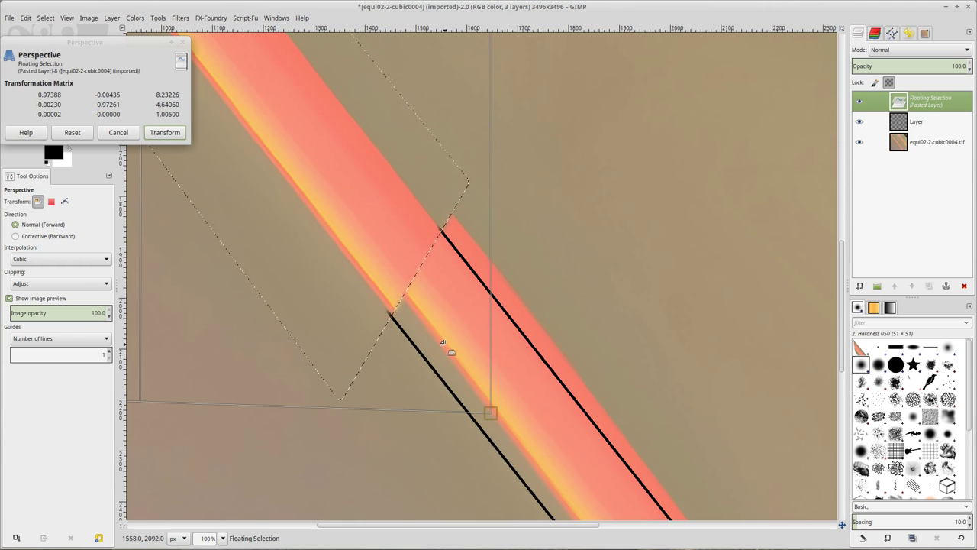
scroll(443, 342, down, 1)
scroll(388, 279, down, 2)
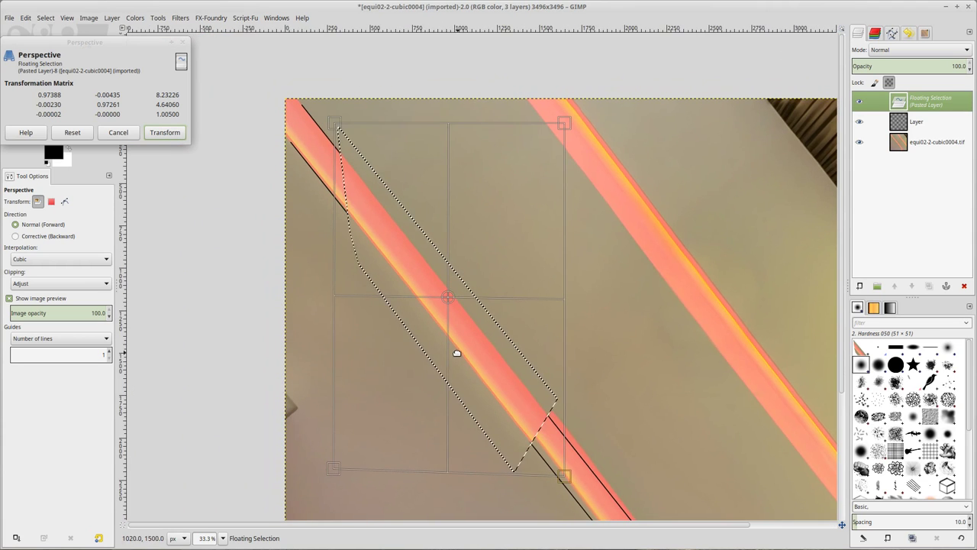
click(178, 134)
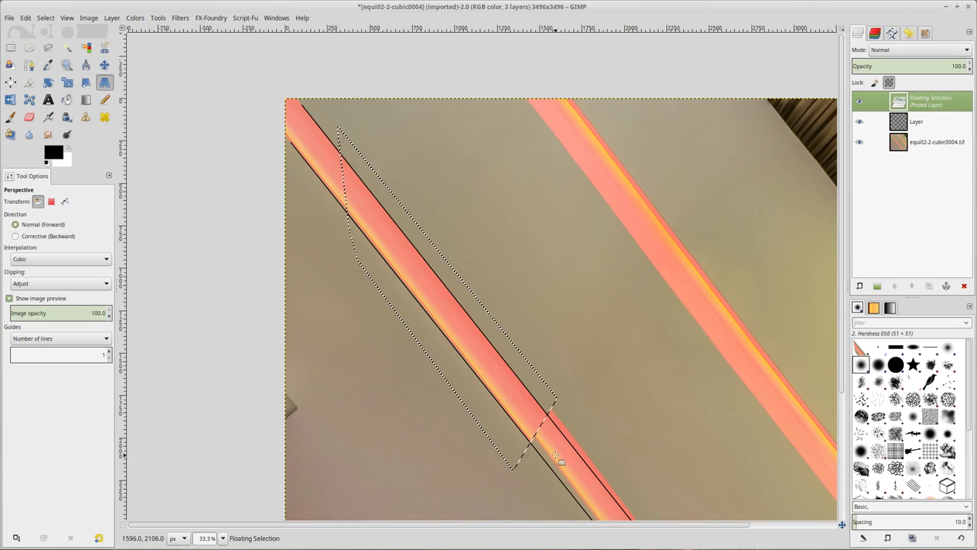
Step: Anchor the re-warped section into the photo, toggling the guide lines off and on to compare
click(111, 18)
click(132, 81)
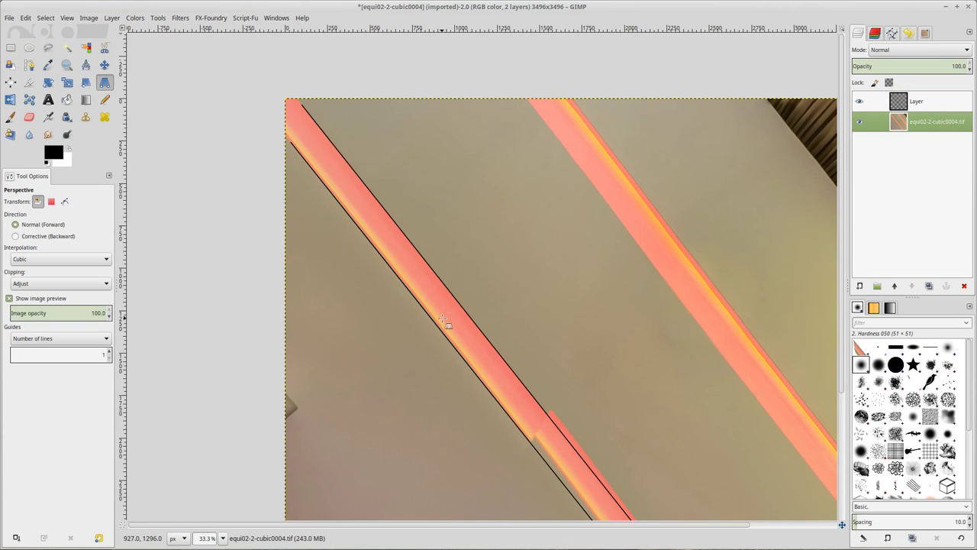
click(859, 101)
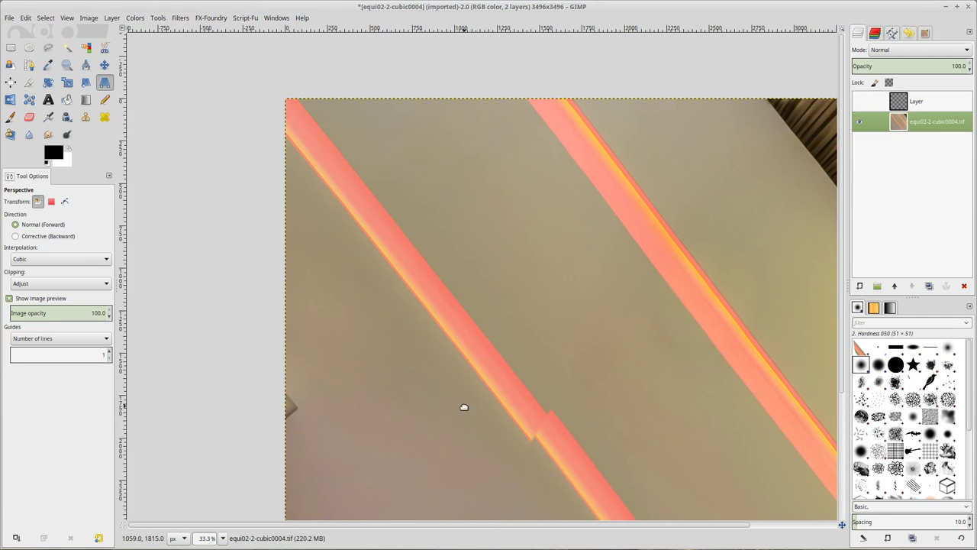
drag(464, 407, 321, 161)
click(859, 101)
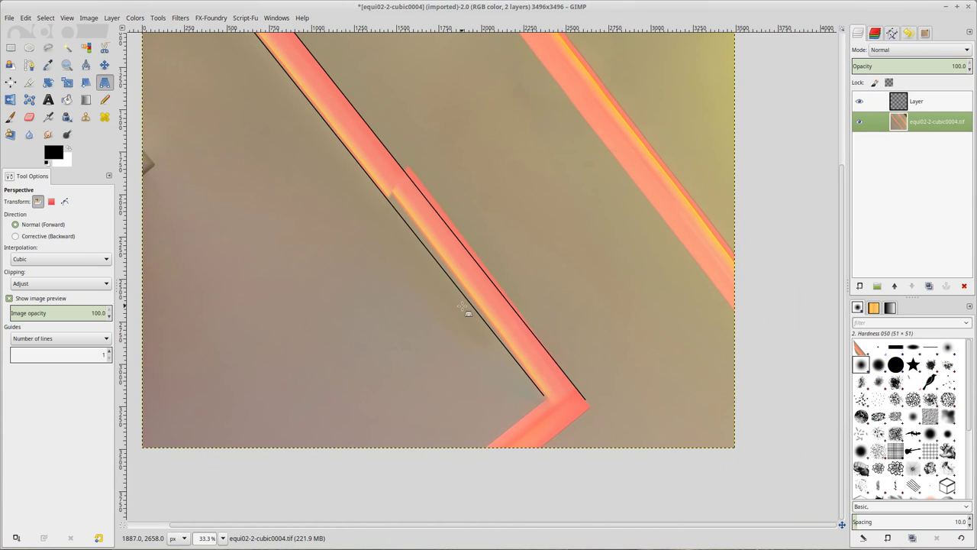
drag(463, 308, 430, 282)
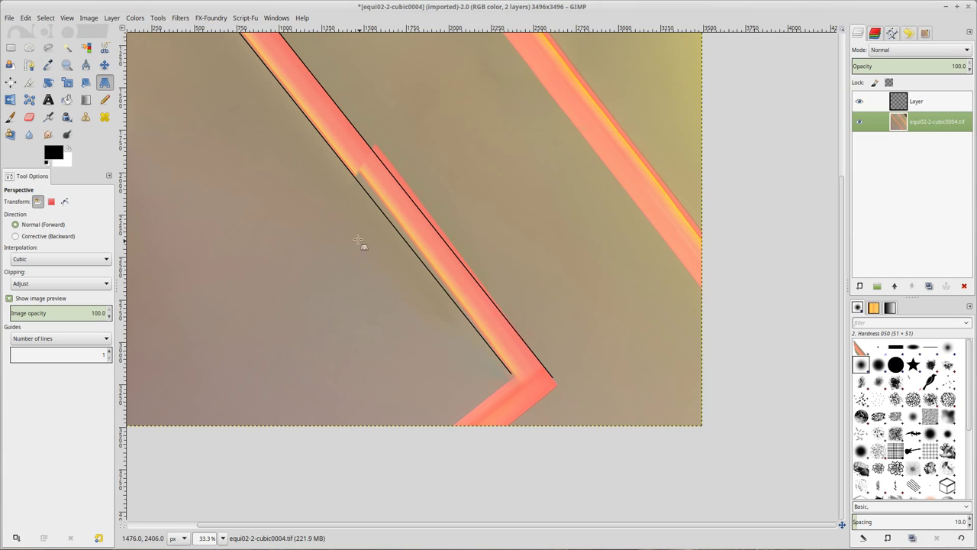
click(48, 47)
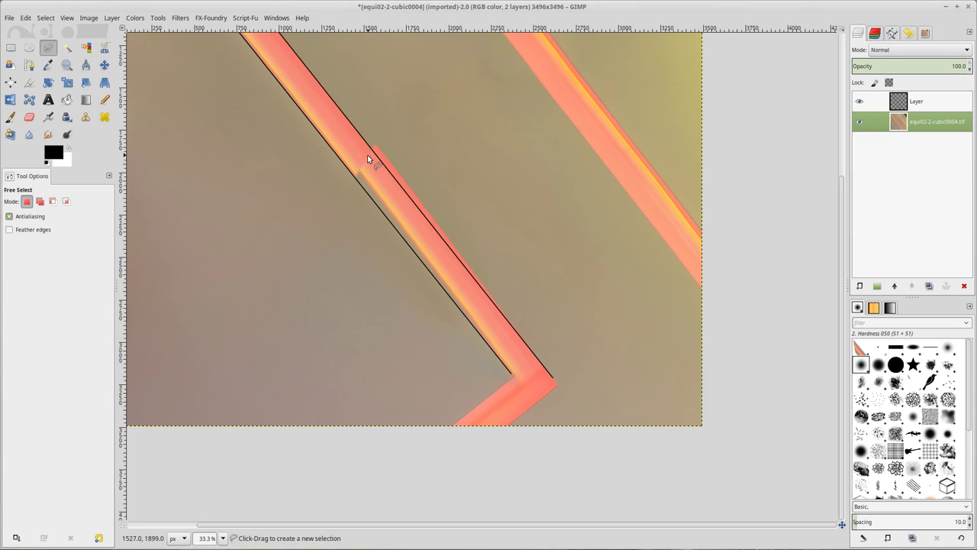
Step: Begin a Free Select outline down the left strip's lower stretch
ctrl+scroll(364, 157, up, 3)
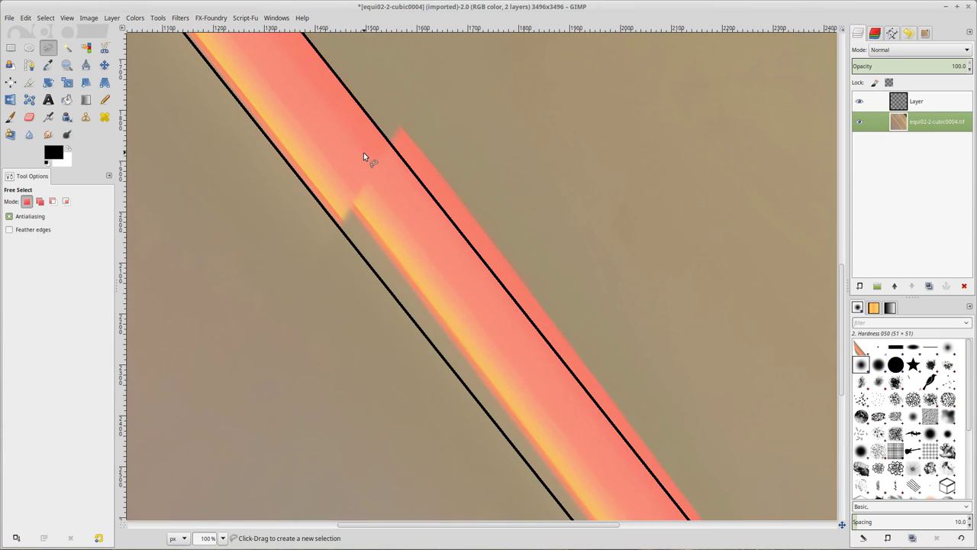
click(378, 89)
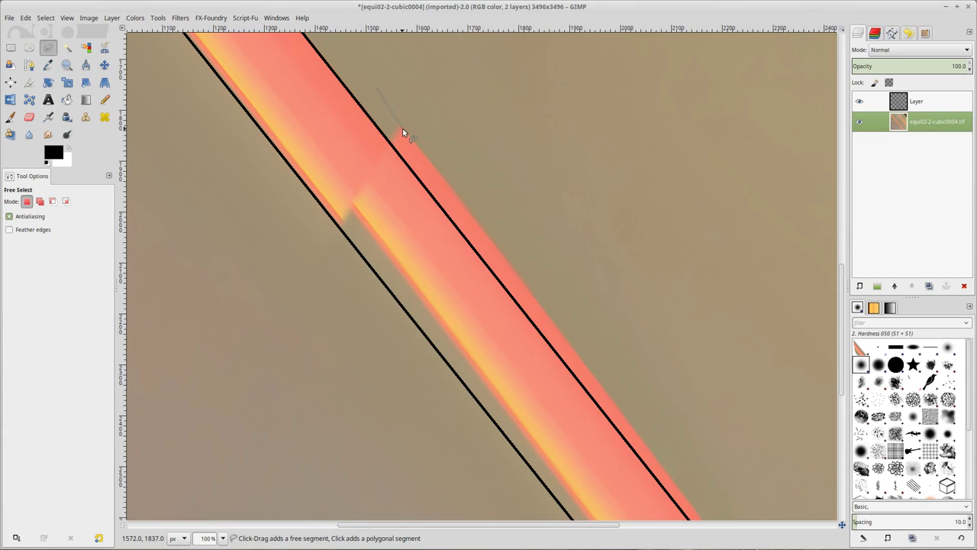
click(402, 130)
click(387, 155)
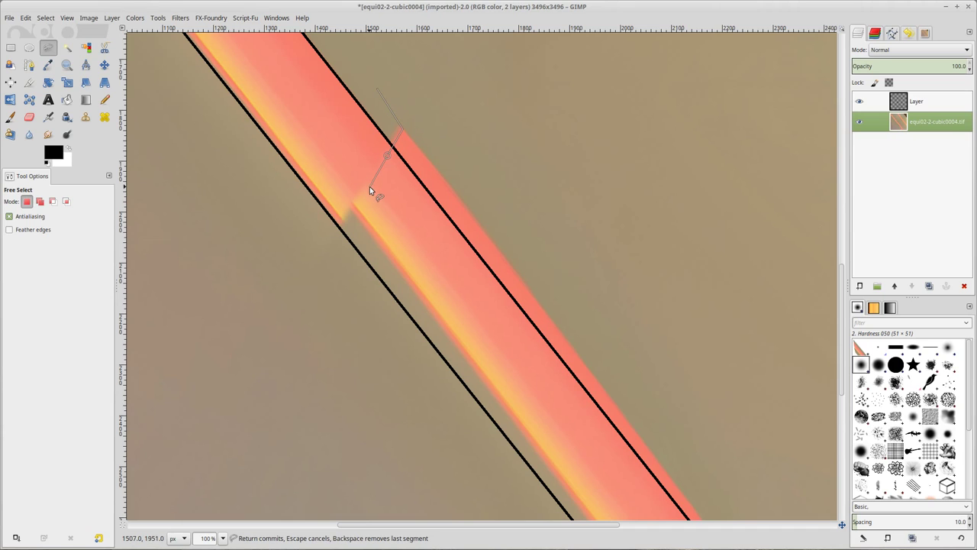
click(352, 210)
click(352, 233)
ctrl+scroll(443, 386, down, 2)
drag(333, 170, 288, 124)
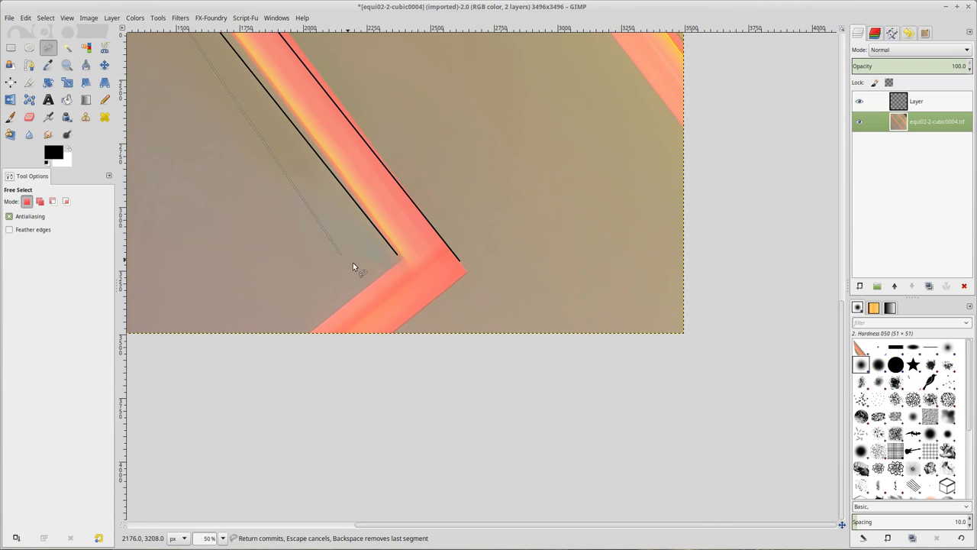
Step: Continue the outline around the strip's bend and close it into a selection
click(382, 257)
click(406, 257)
click(436, 253)
click(475, 270)
scroll(364, 106, up, 2)
scroll(364, 106, left, 2)
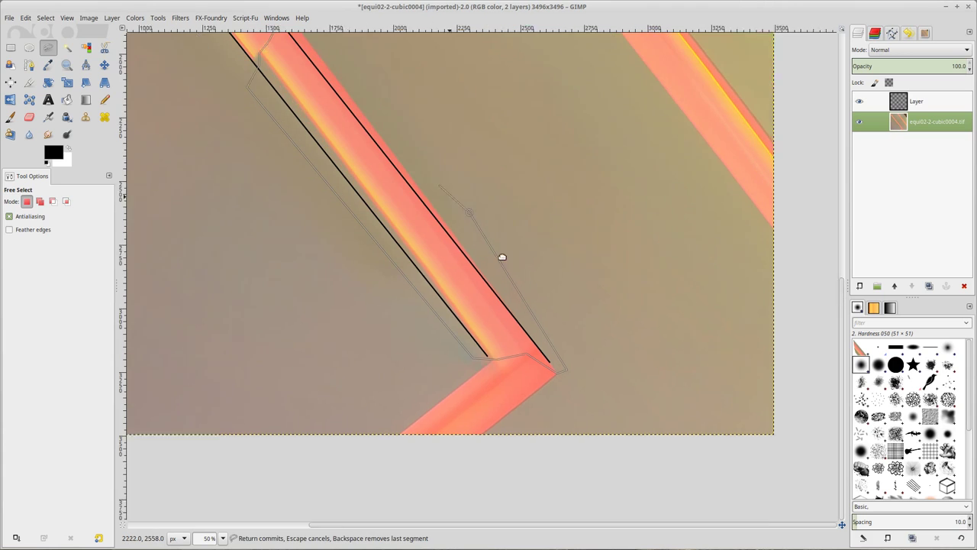
scroll(502, 255, up, 3)
scroll(502, 255, left, 3)
click(413, 116)
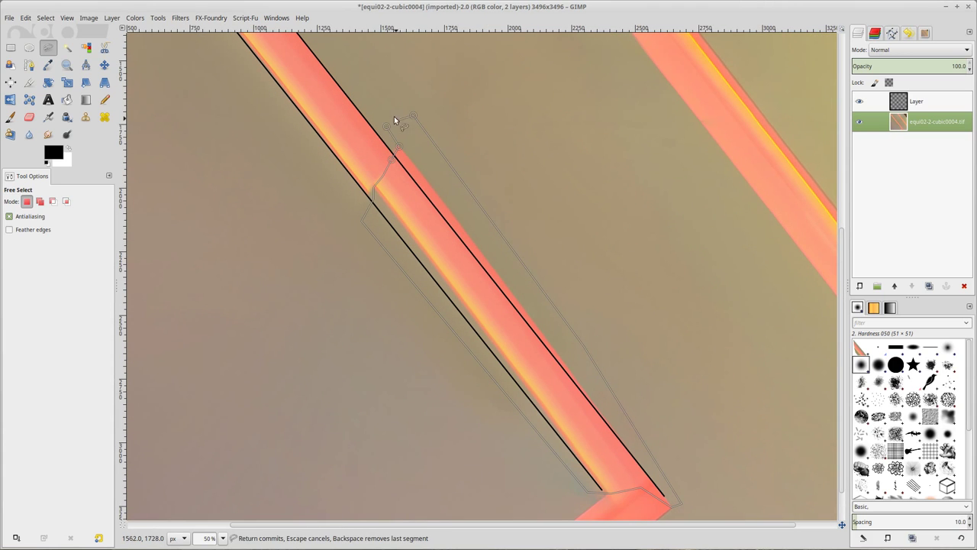
click(390, 117)
key(Return)
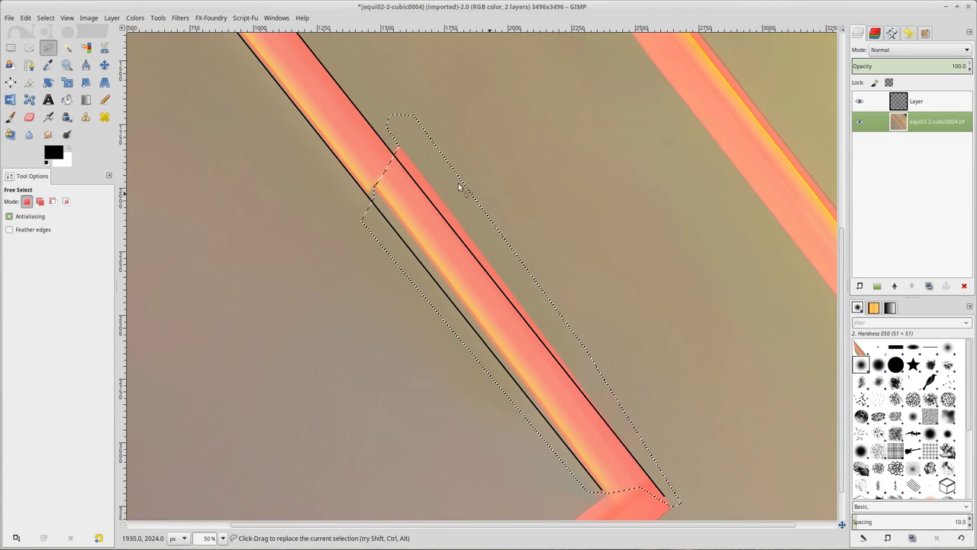
Step: Feather the new selection by 20 px
click(44, 18)
click(77, 122)
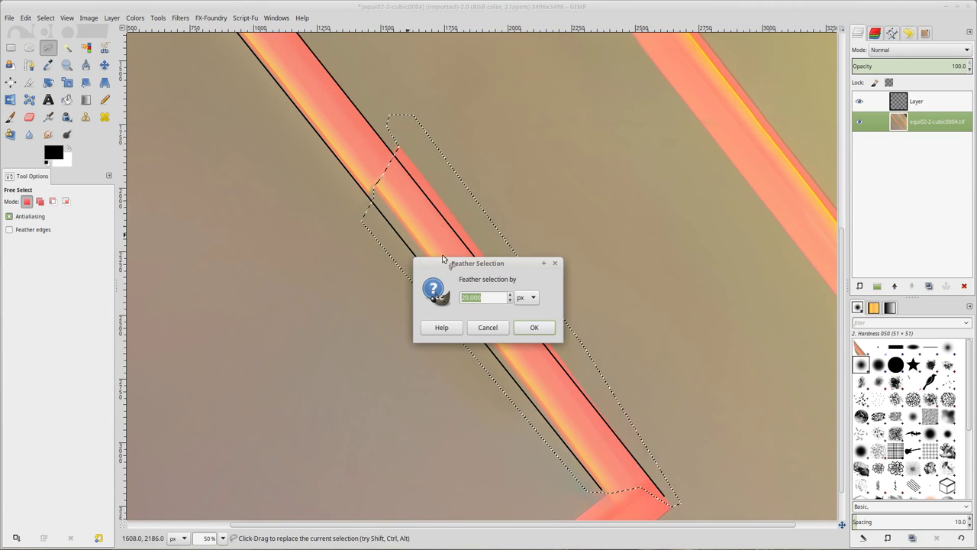
click(535, 328)
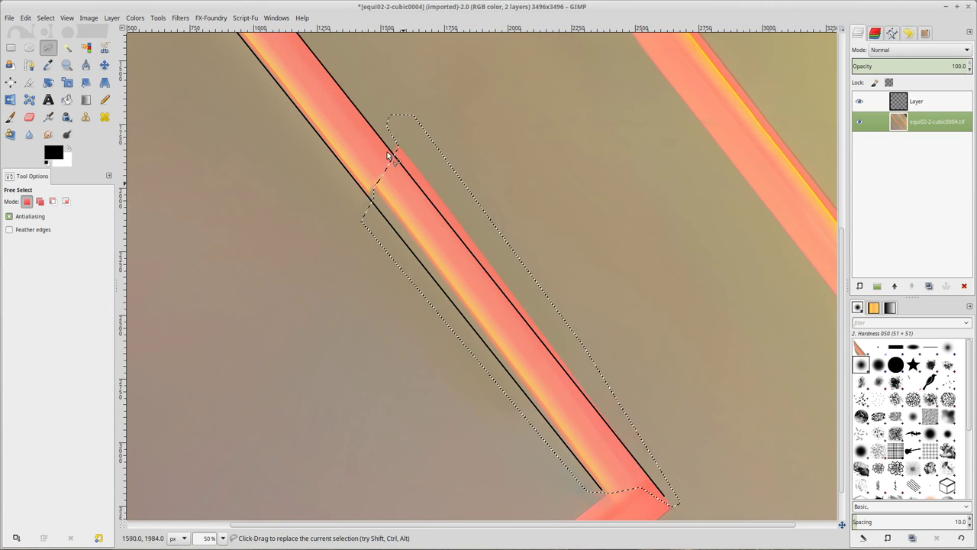
ctrl+scroll(385, 158, up, 2)
ctrl+scroll(386, 157, up, 1)
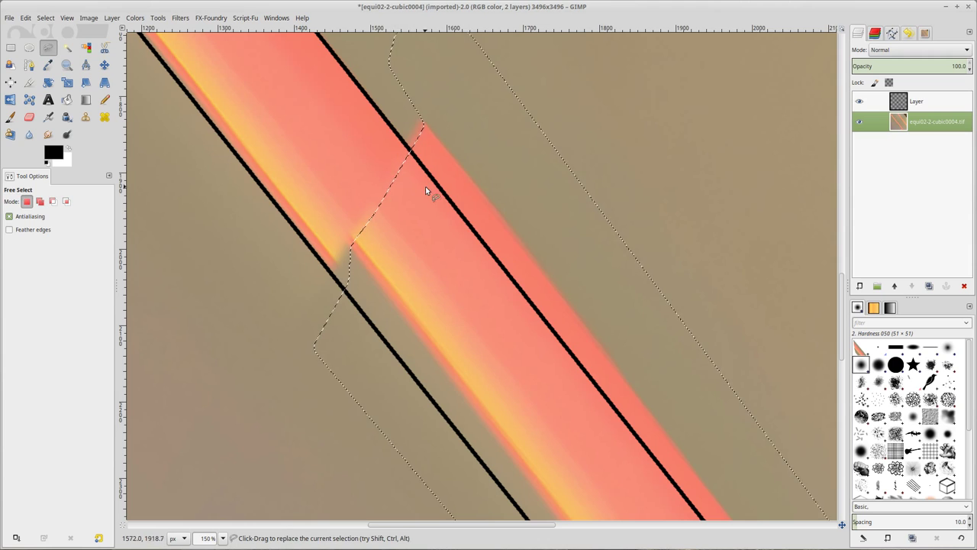
click(105, 82)
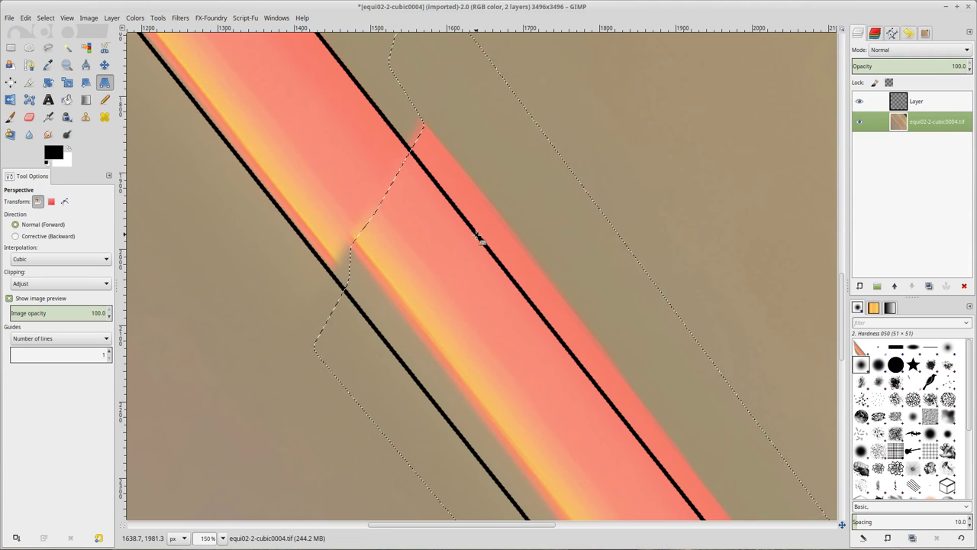
Step: Drag the perspective grid corners so the selected strip section tilts toward the black guide lines
click(475, 228)
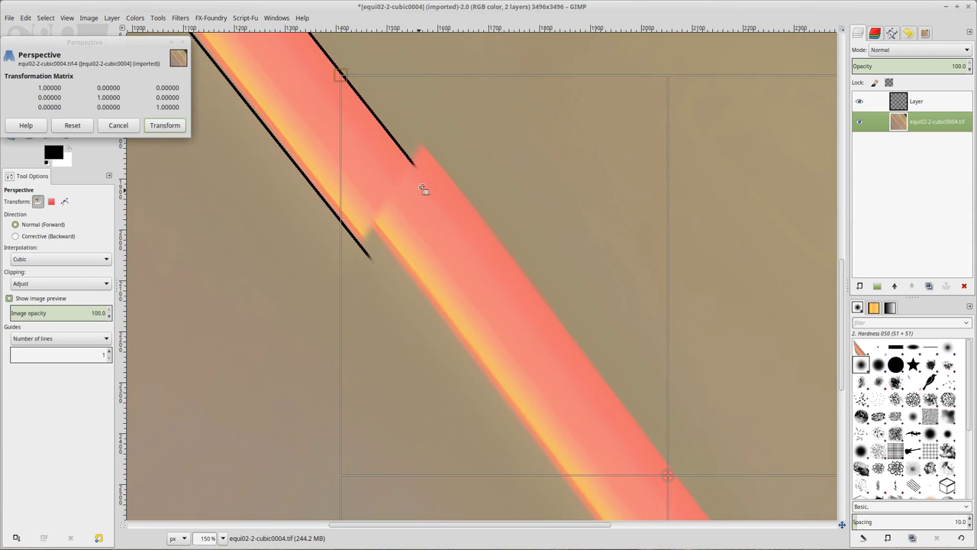
drag(432, 177, 427, 186)
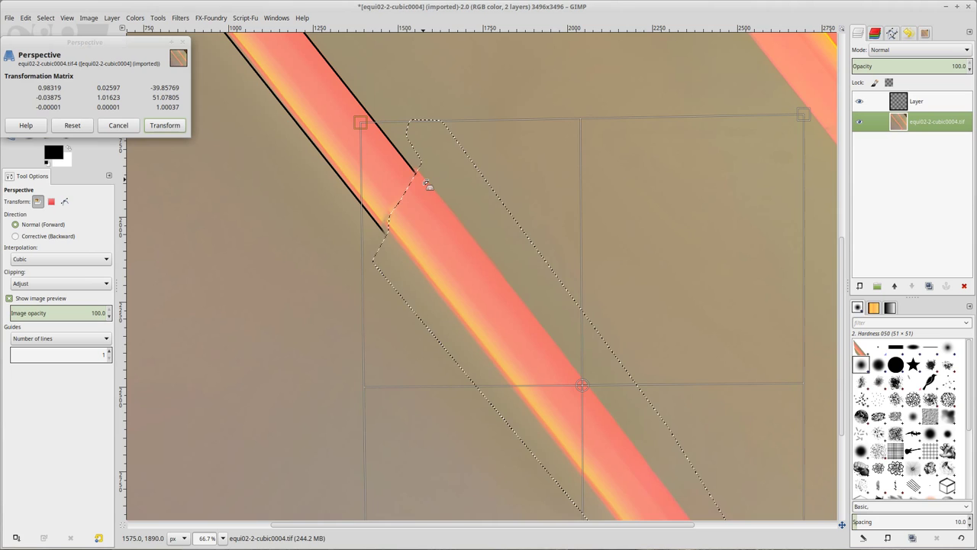
drag(428, 188, 425, 187)
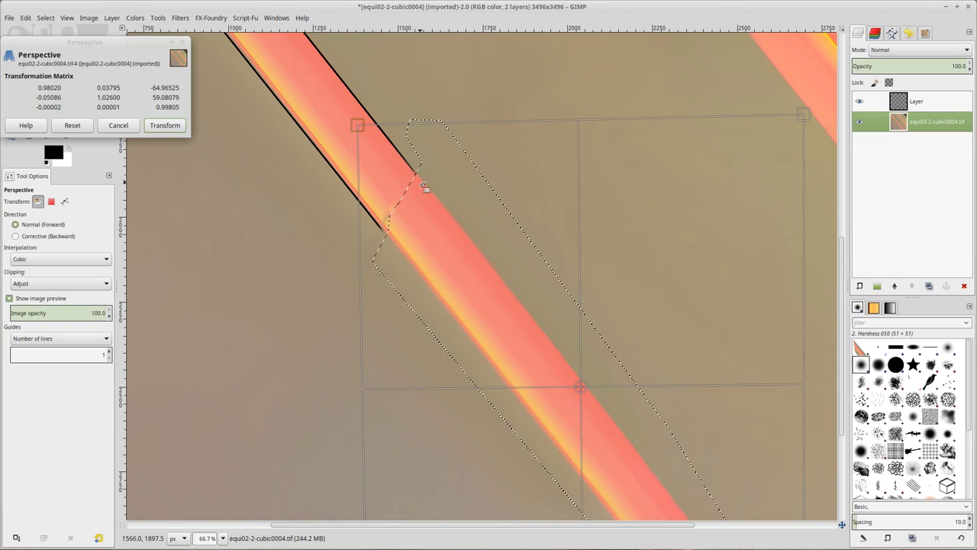
drag(425, 188, 390, 226)
ctrl+scroll(389, 225, up, 4)
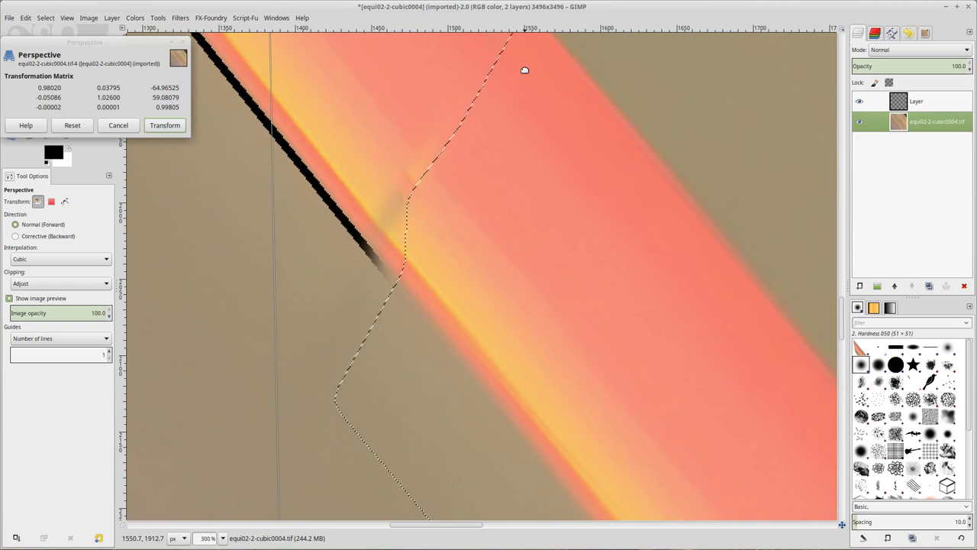
Step: Hide the guide layer, check the seam, and apply the perspective transform
drag(528, 72, 497, 321)
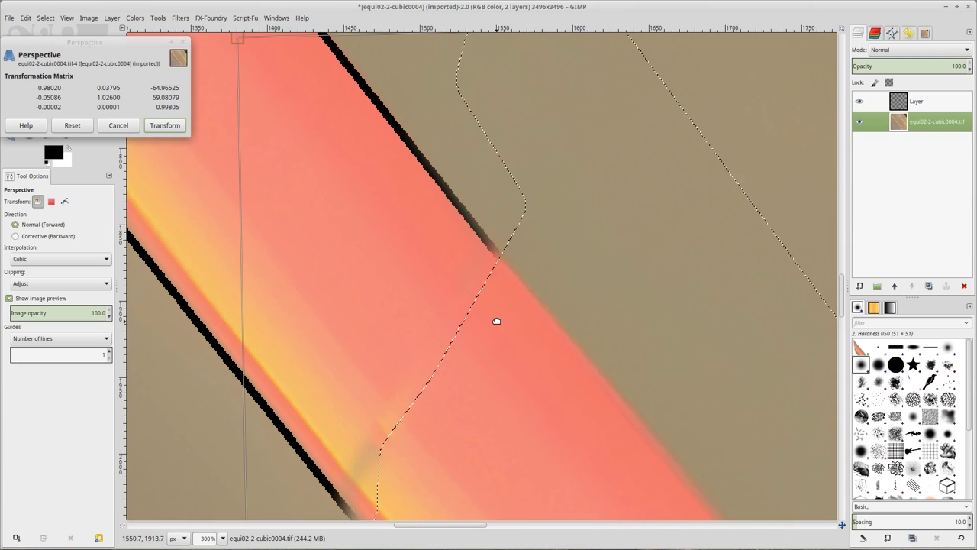
click(860, 102)
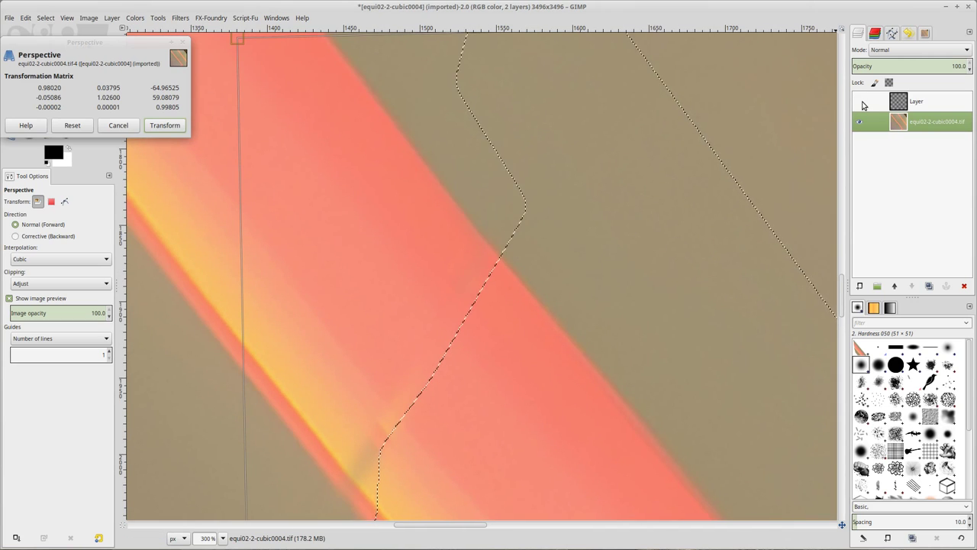
mouse_move(527, 425)
mouse_down()
mouse_move(602, 178)
mouse_move(500, 299)
mouse_up()
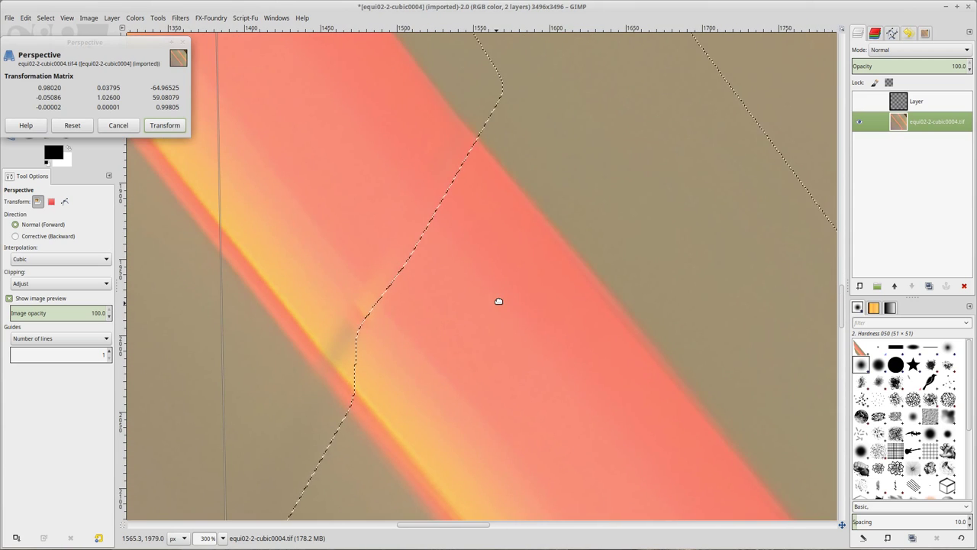
click(170, 125)
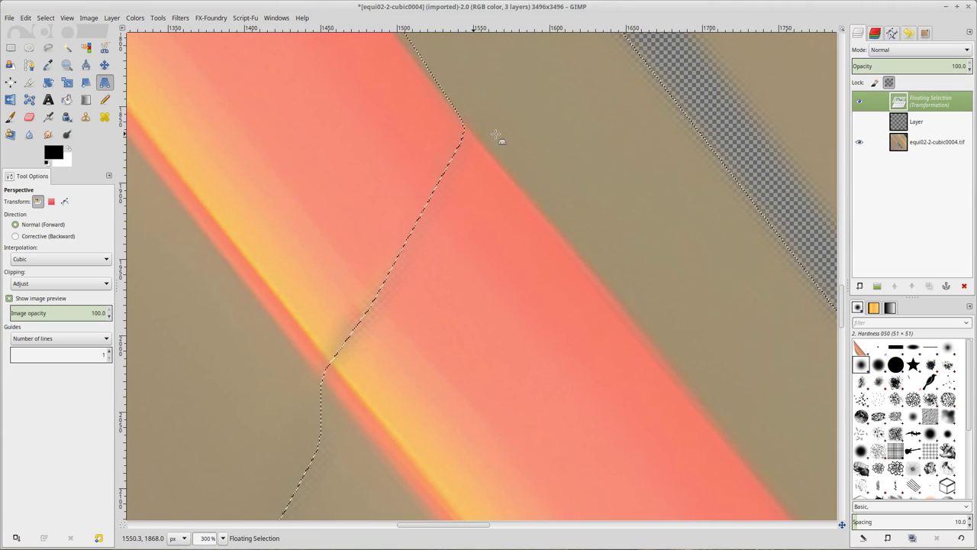
click(25, 17)
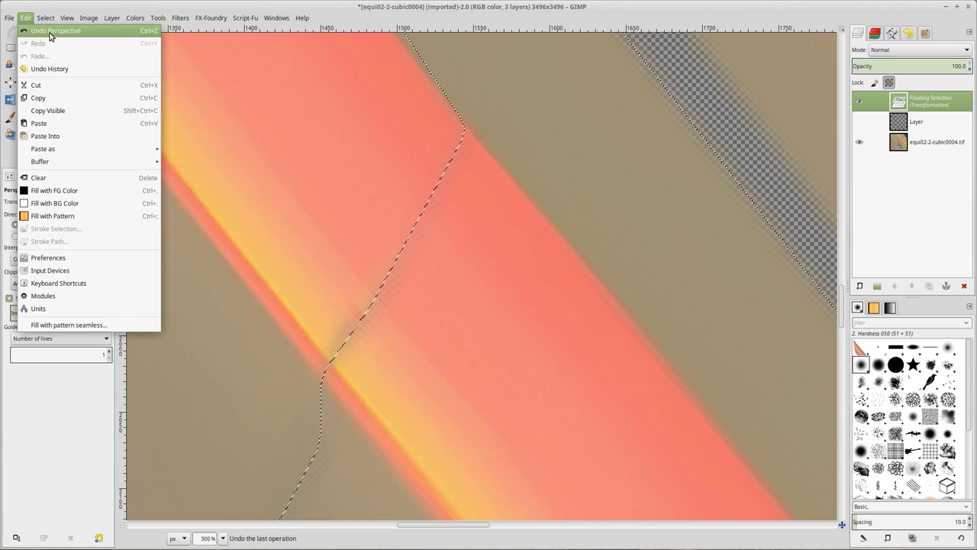
Step: Undo the perspective warp and make the black guide lines visible again
click(46, 30)
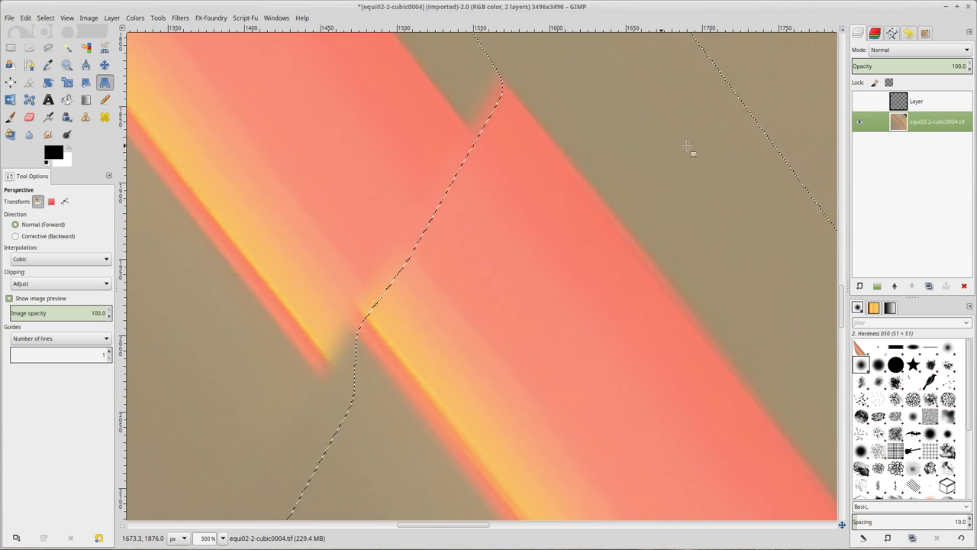
click(859, 101)
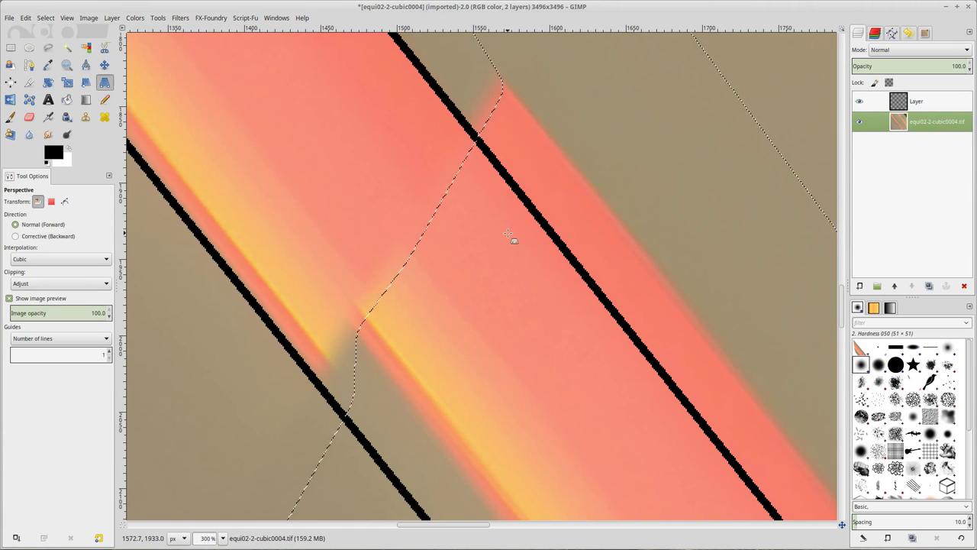
scroll(511, 236, down, 4)
drag(605, 309, 460, 242)
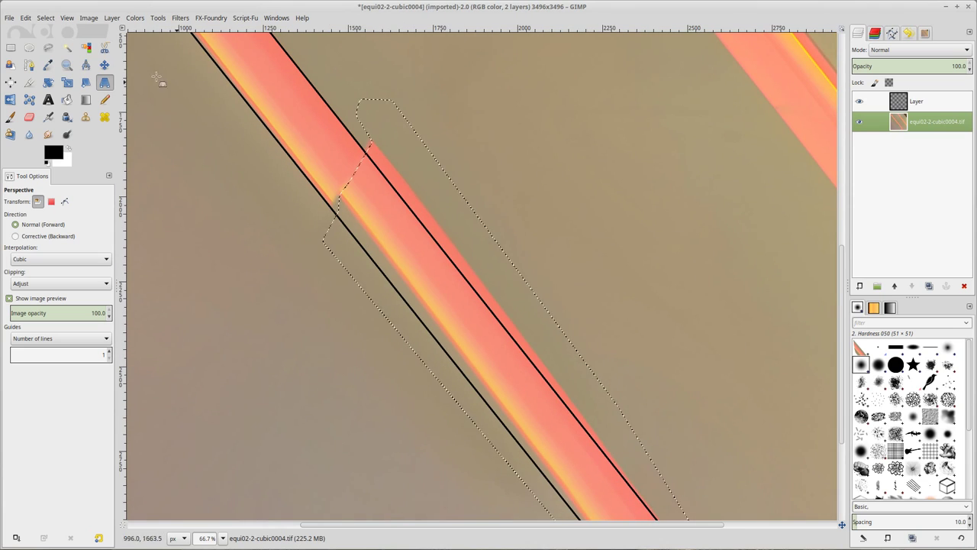
Step: Copy the selected strip section and paste it as a floating selection
click(25, 18)
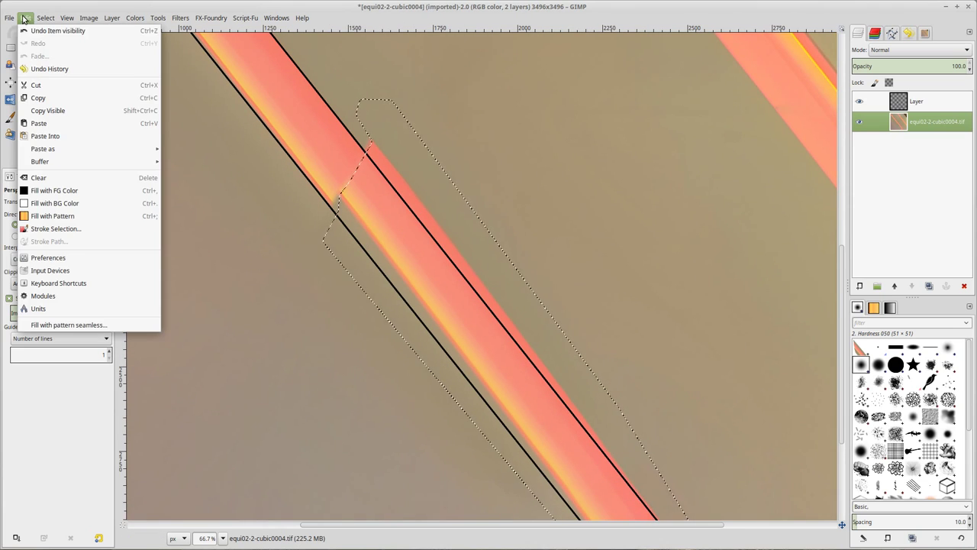
click(49, 102)
click(27, 17)
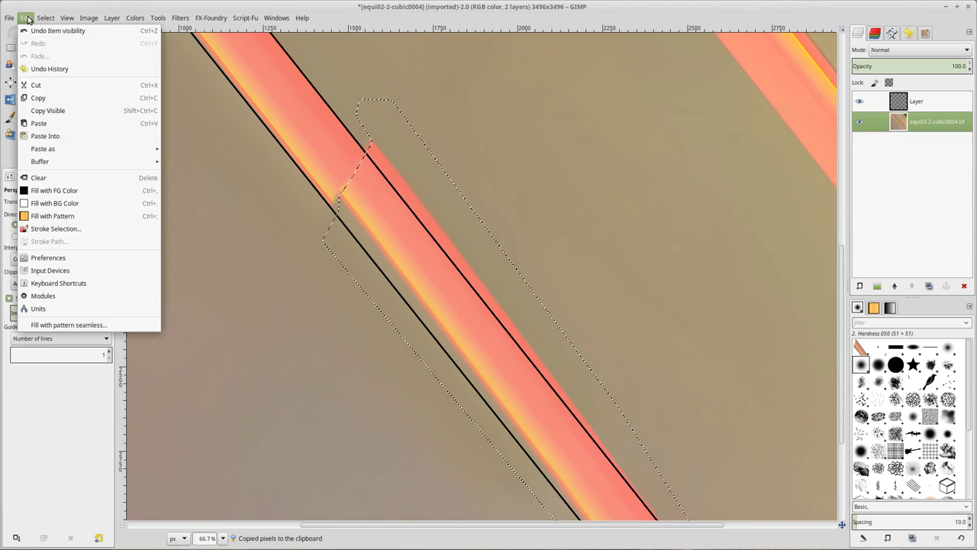
click(57, 122)
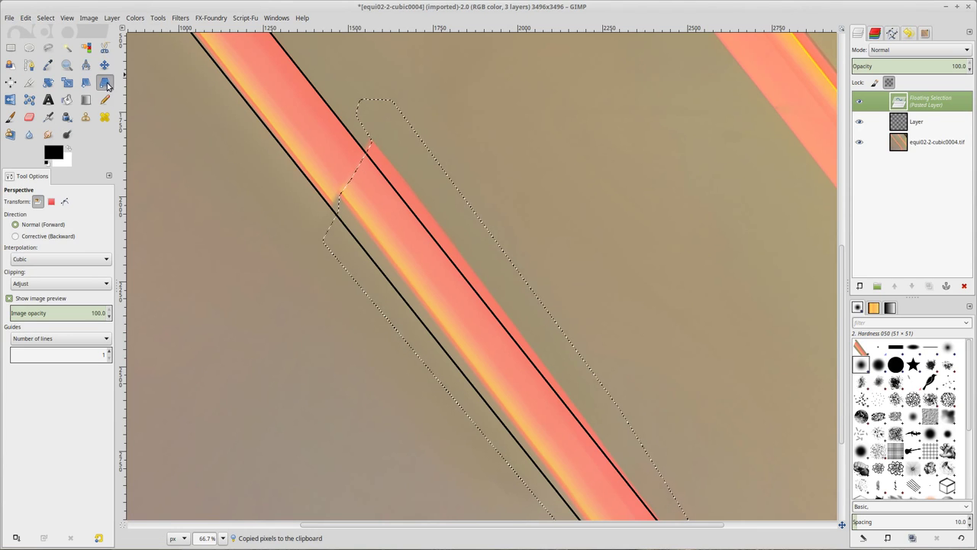
click(389, 192)
Step: Warp the pasted section's corners to match the guide lines, hiding the guide layer to check the edges
scroll(358, 166, up, 1)
scroll(359, 167, up, 1)
scroll(316, 77, up, 1)
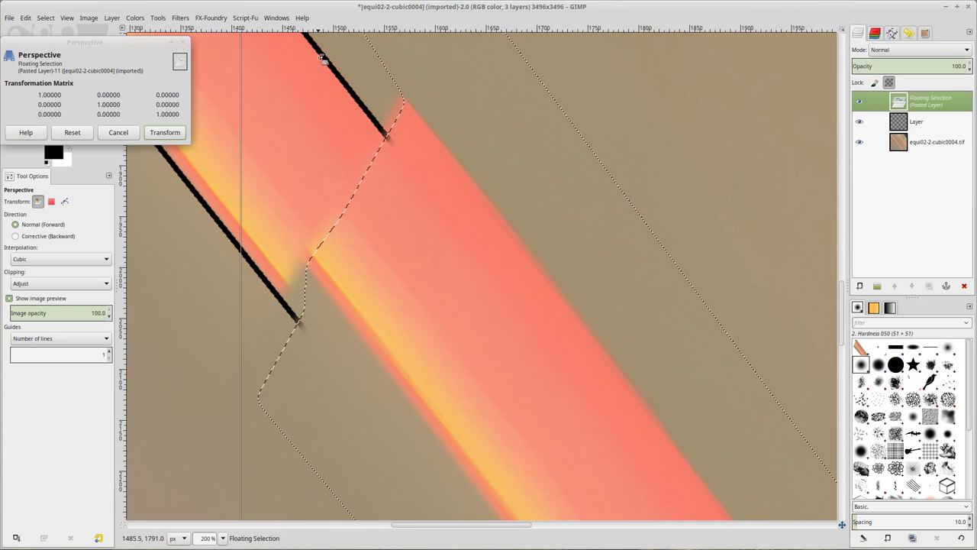
drag(316, 66, 295, 90)
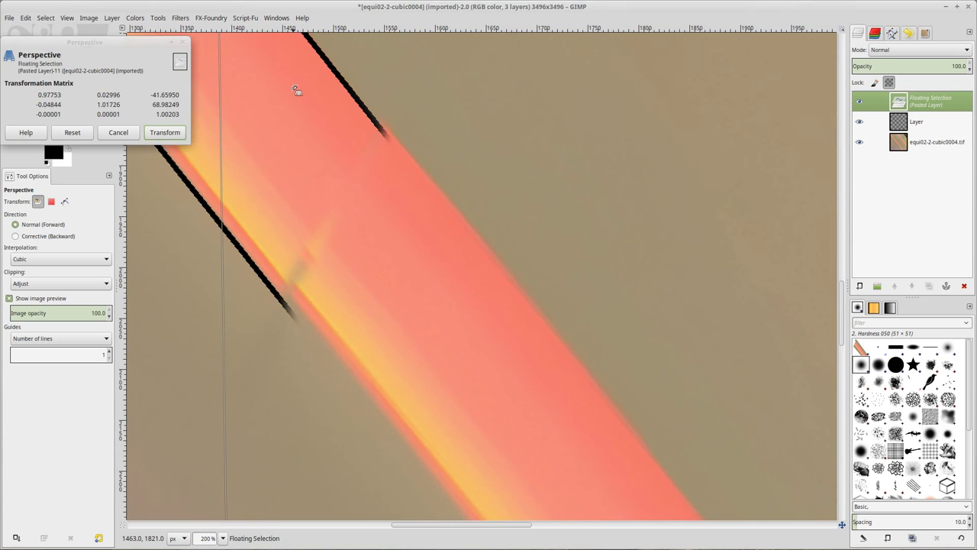
drag(295, 91, 291, 85)
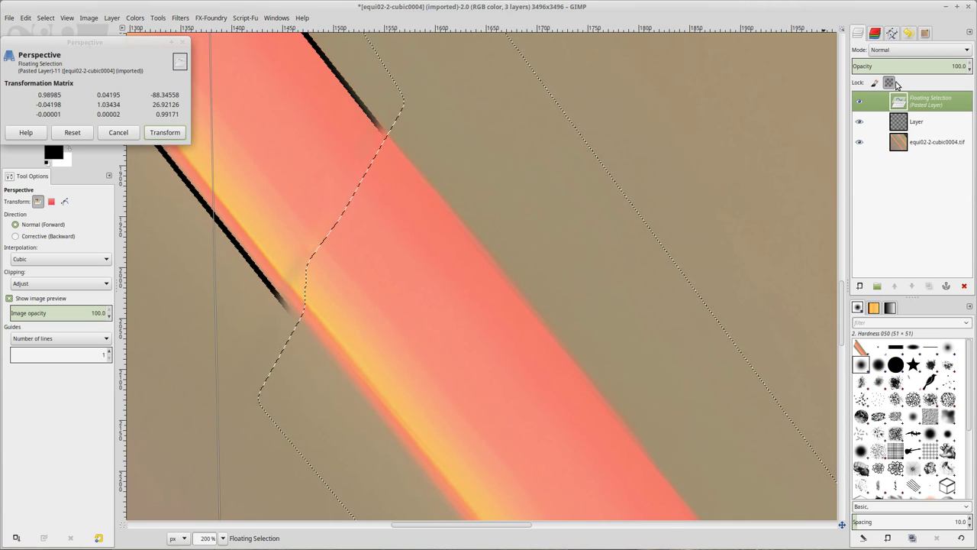
click(860, 122)
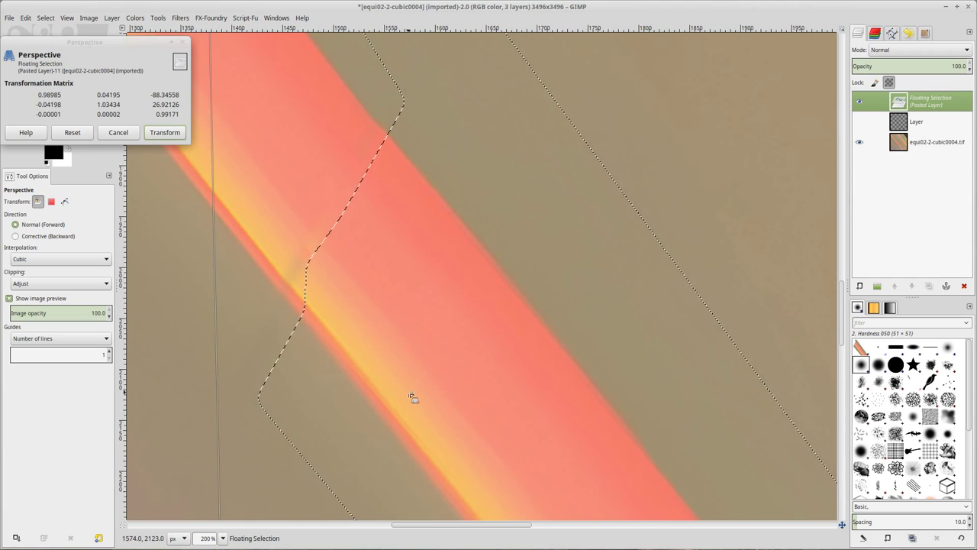
drag(328, 397, 327, 398)
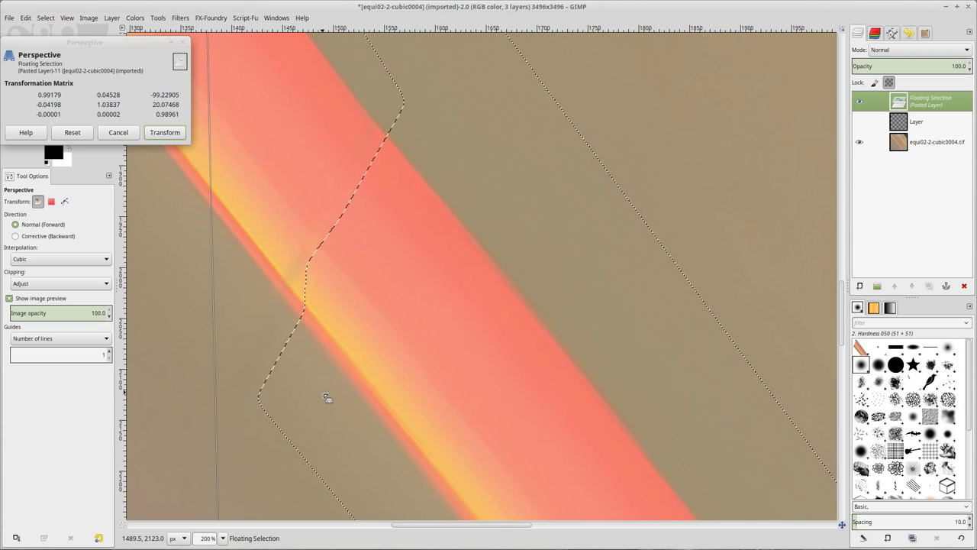
Step: Apply the perspective transform and anchor the pasted section onto the photo
click(178, 136)
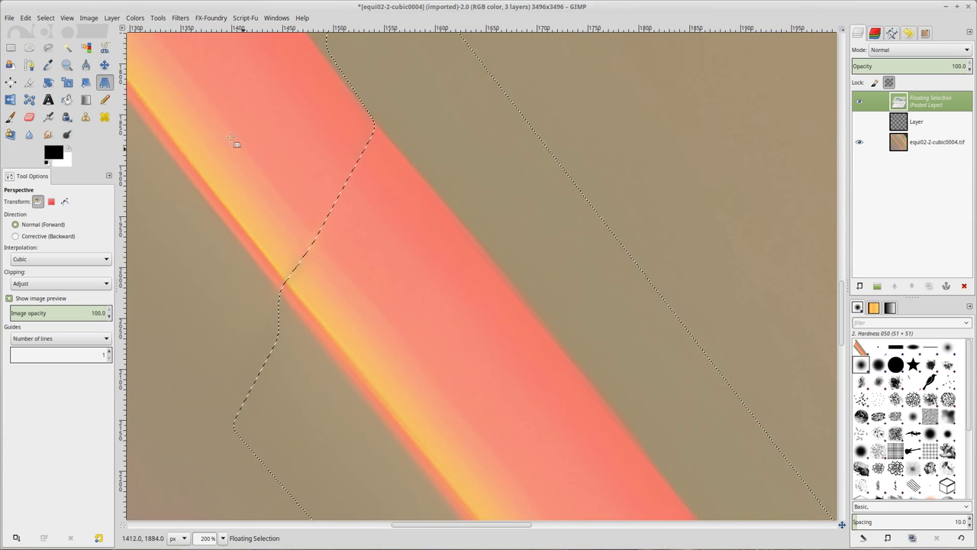
click(115, 17)
click(132, 81)
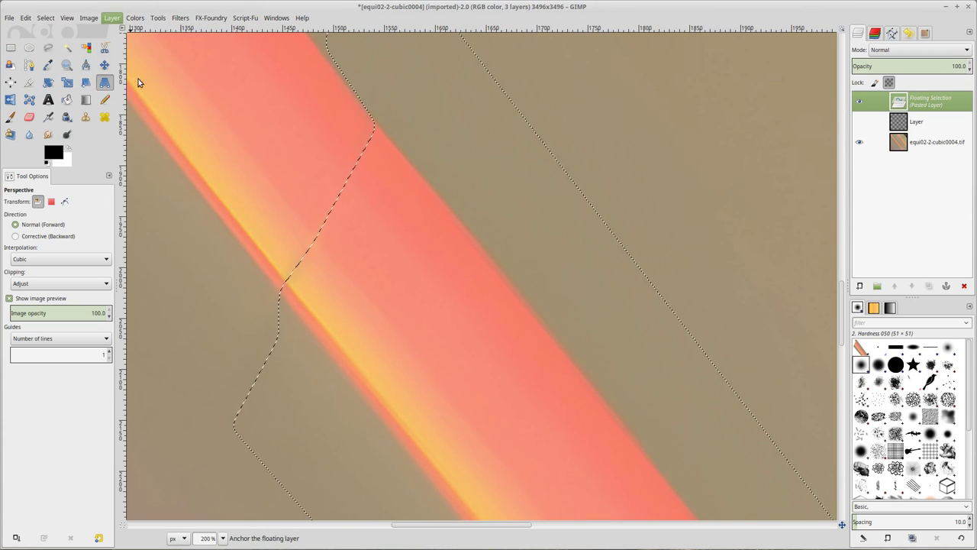
Step: Switch to the Heal tool, zoom in on the seam, and Ctrl-click a source beside it
key(1)
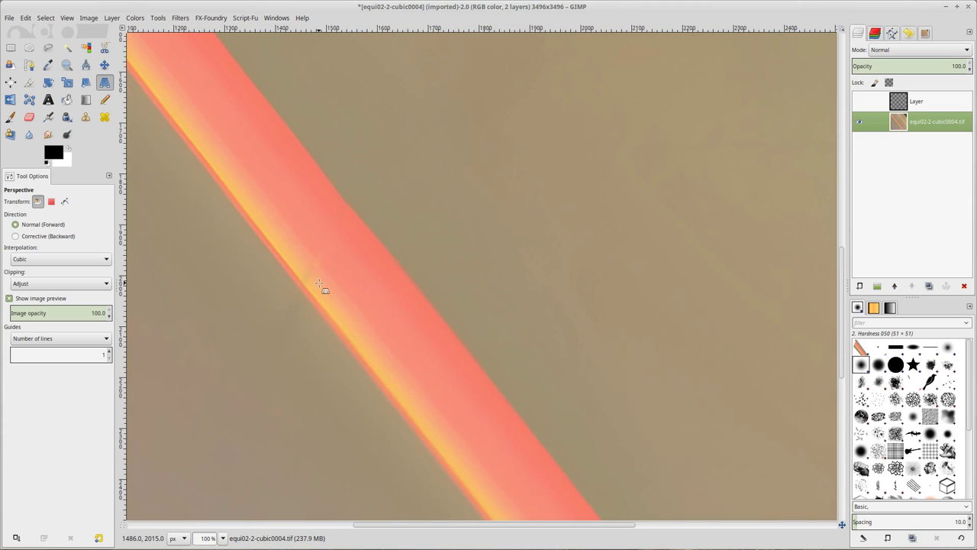
key(minus)
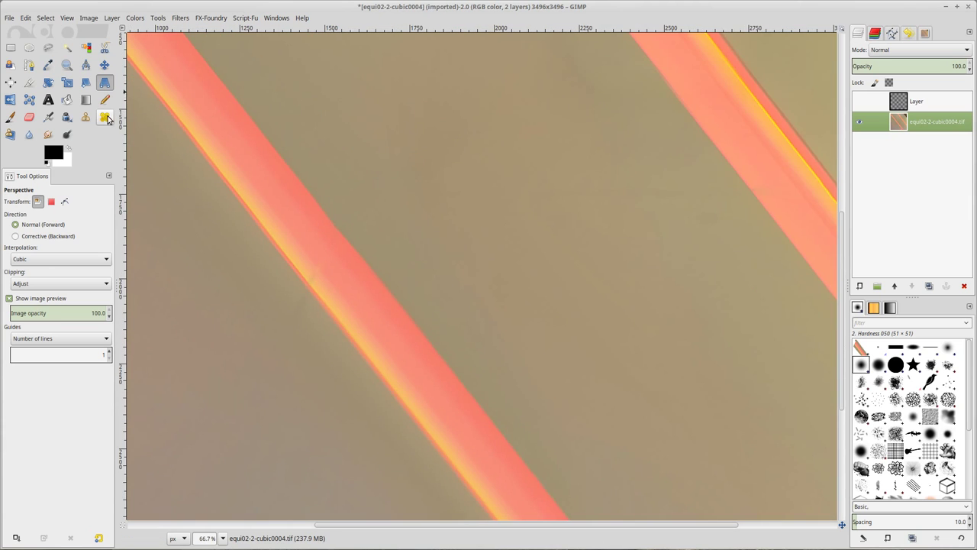
click(105, 118)
key(2)
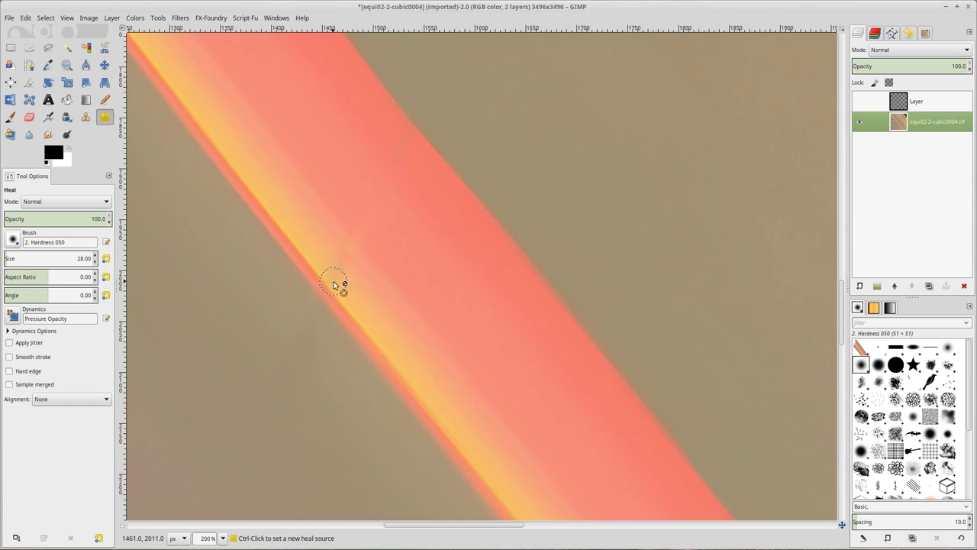
scroll(96, 258, up, 3)
scroll(96, 257, up, 10)
key(ctrl)
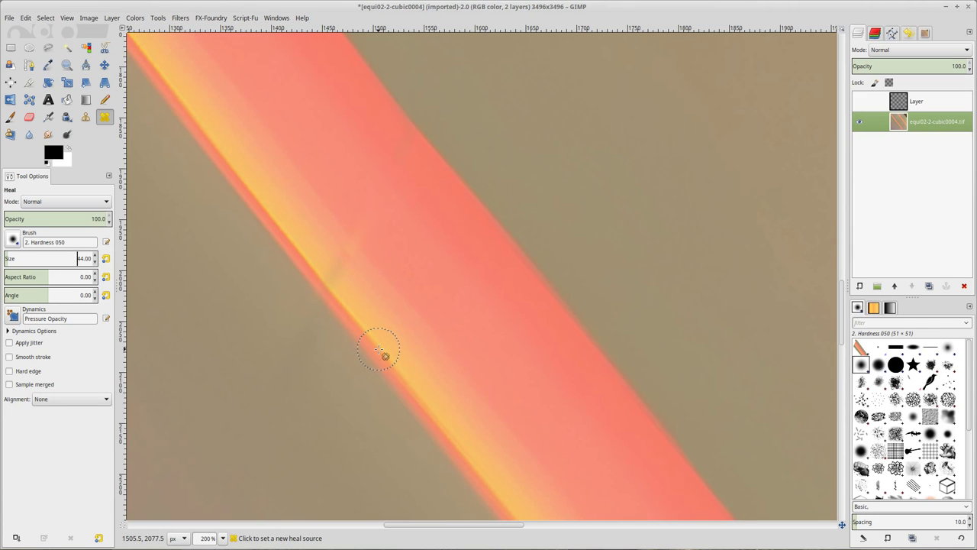
ctrl+click(379, 350)
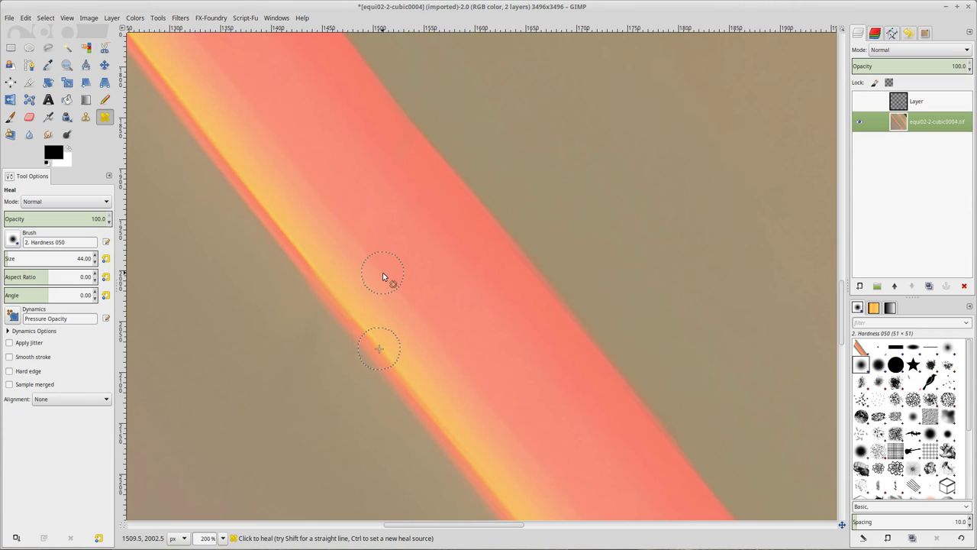
Step: Undo the last heal, pick a new source on the stripe edge, and use the Hardness 075 brush
click(27, 17)
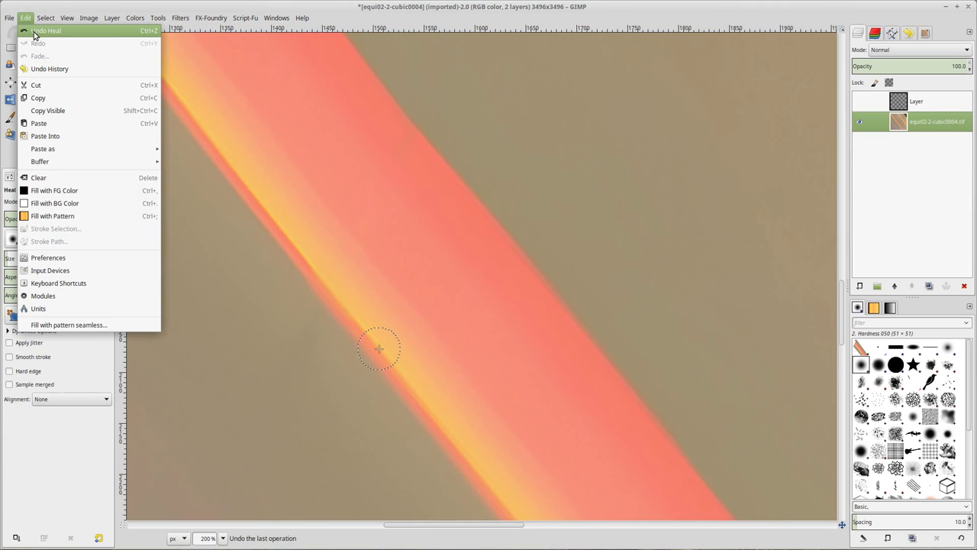
click(34, 32)
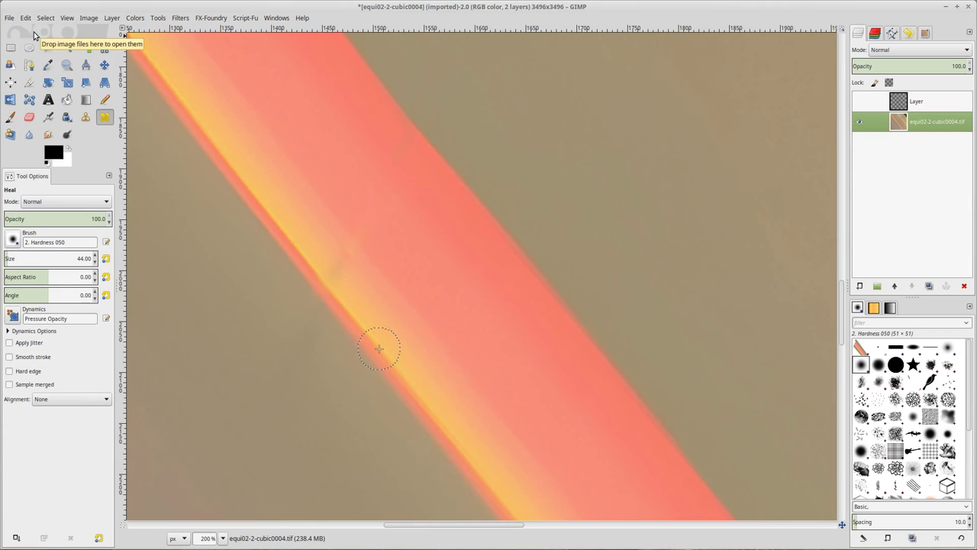
ctrl+click(279, 228)
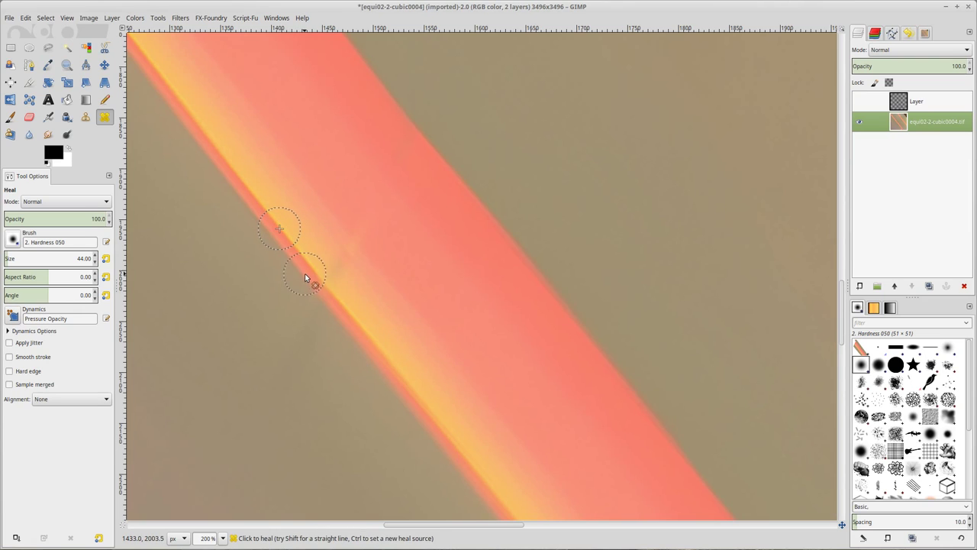
scroll(310, 280, up, 1)
scroll(323, 285, up, 1)
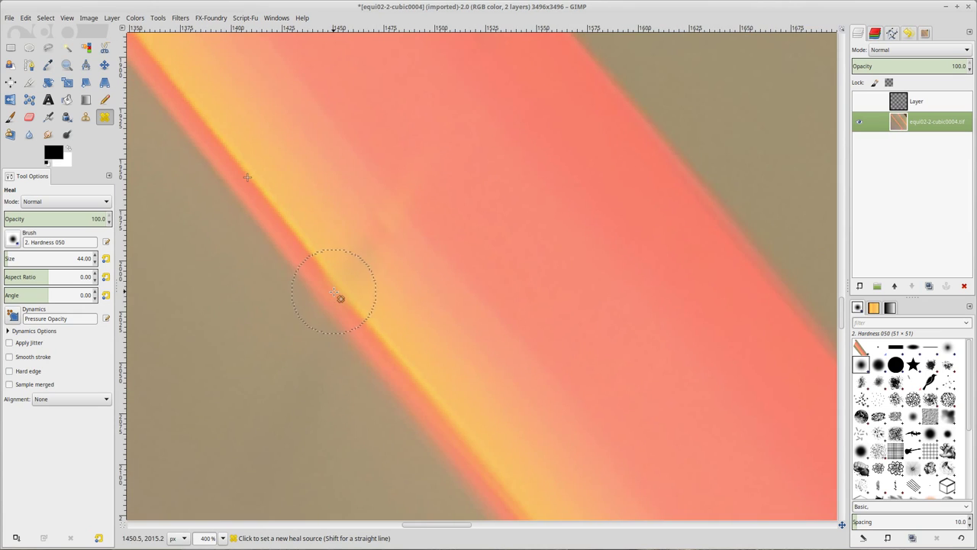
click(896, 365)
click(879, 365)
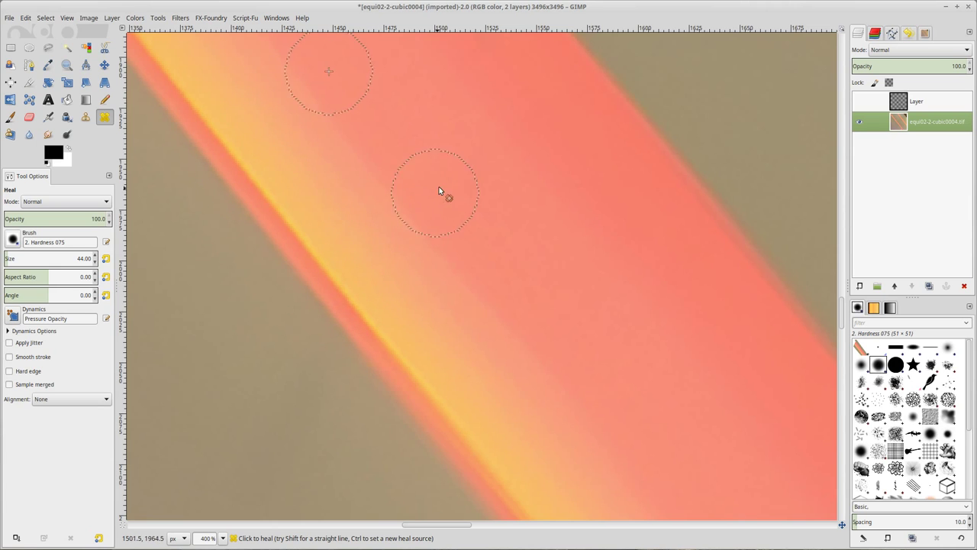
Step: Make the outline guide layer visible and select it in the Layers panel
scroll(541, 188, up, 5)
scroll(496, 306, down, 2)
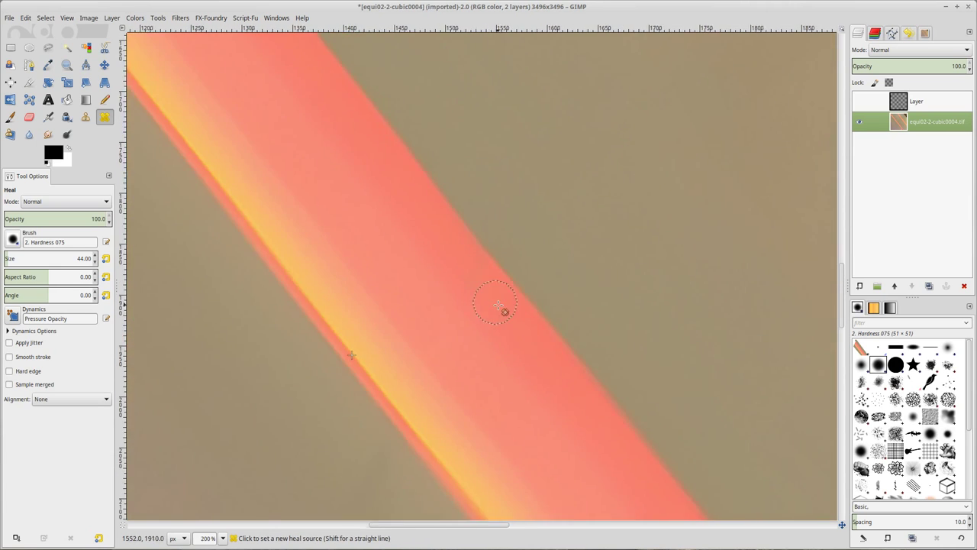
scroll(501, 311, down, 2)
scroll(504, 316, down, 1)
scroll(514, 344, down, 1)
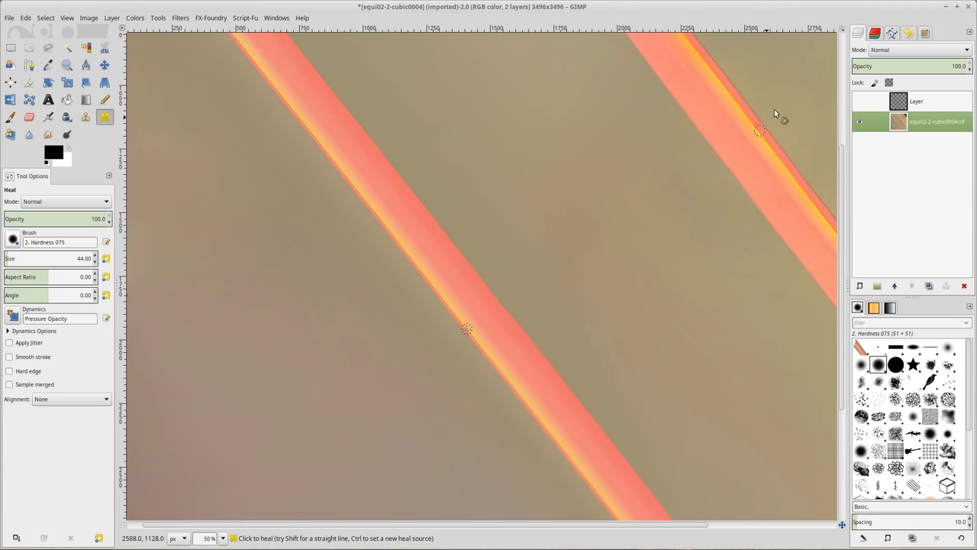
click(860, 102)
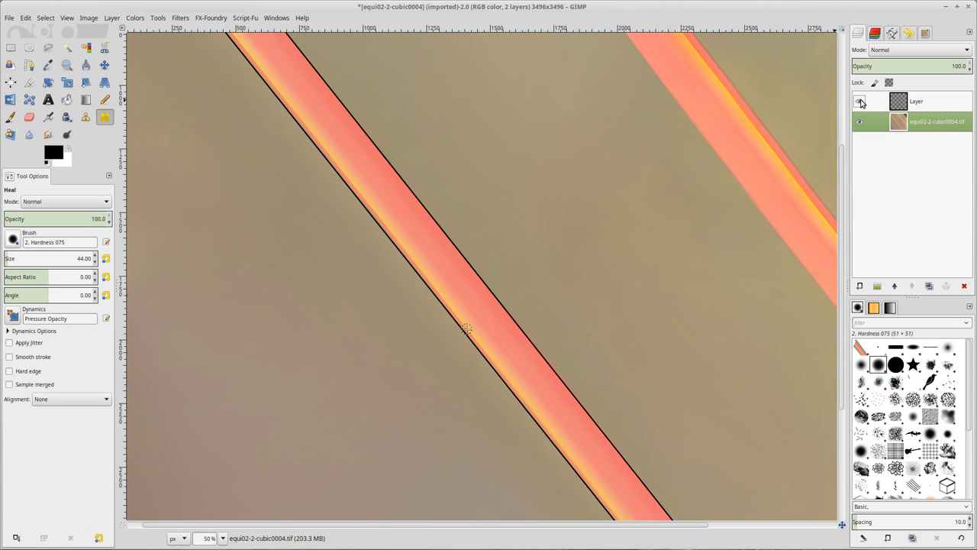
scroll(634, 218, down, 3)
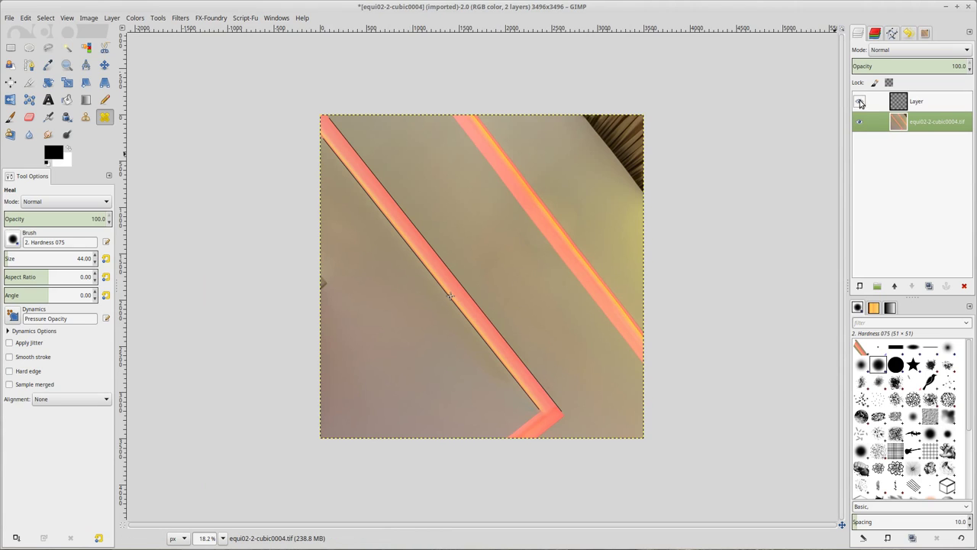
click(937, 103)
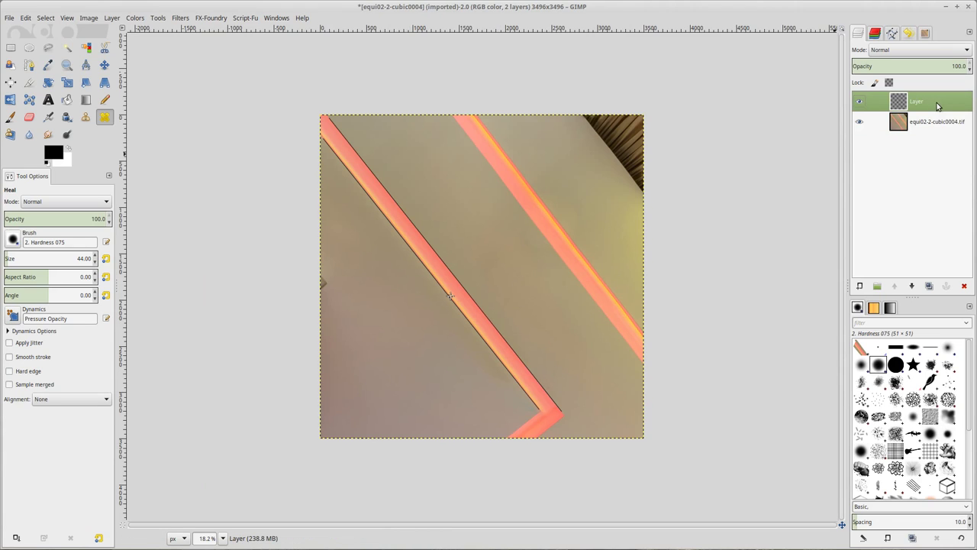
Step: Delete the outline guide layer and heal two spots along the stripe's edge
click(964, 285)
scroll(454, 298, up, 2)
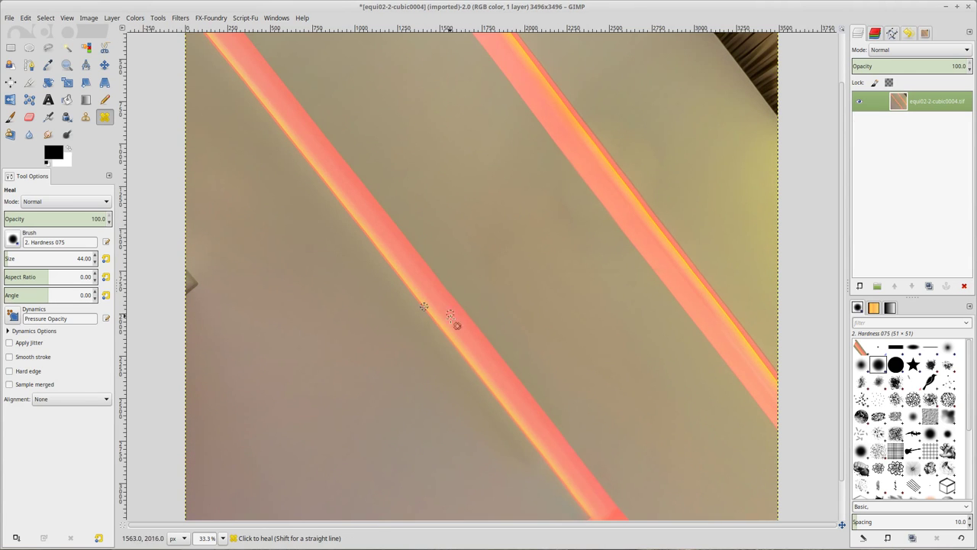
scroll(433, 310, up, 2)
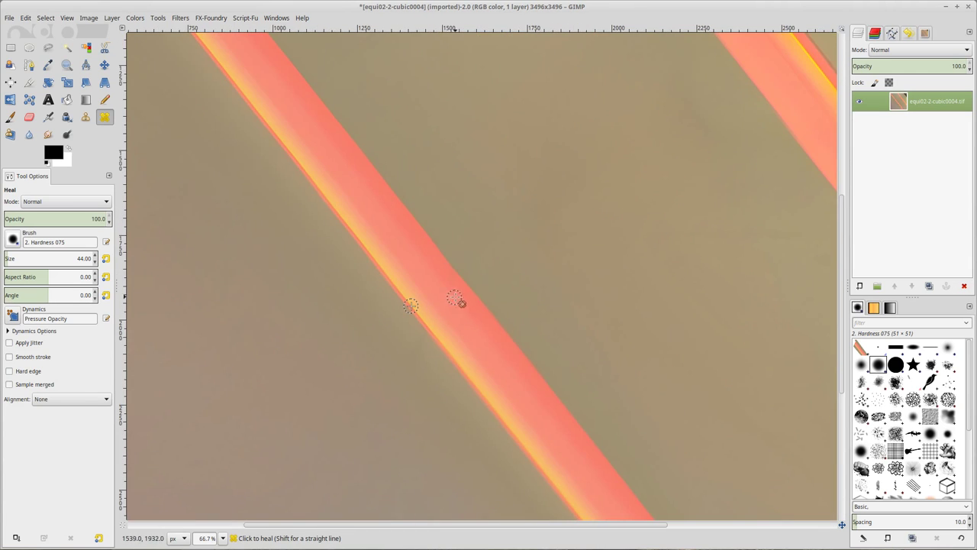
click(341, 123)
text(91)
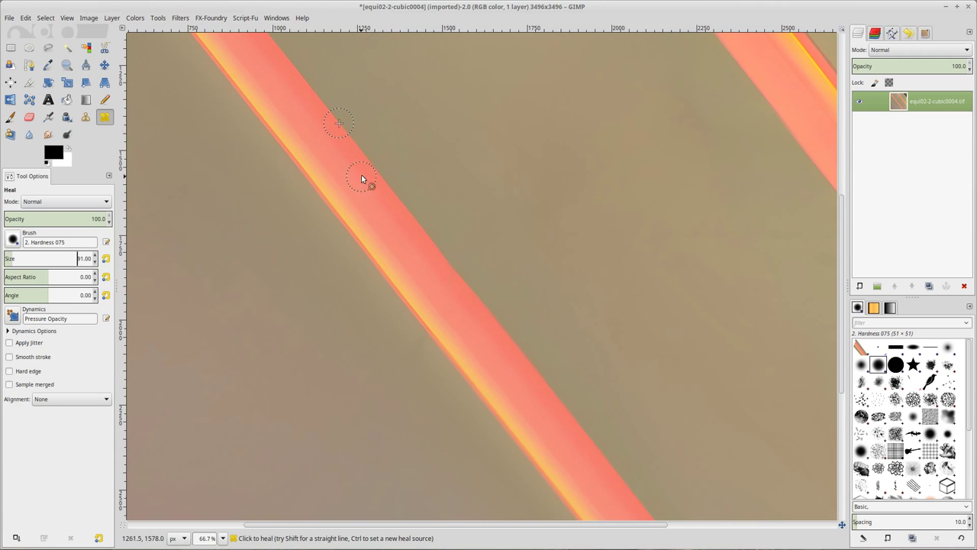
click(409, 223)
Step: Set a new heal source up the stripe and heal the seam along its upper edge
click(479, 302)
drag(554, 395, 492, 338)
ctrl+scroll(492, 337, up, 1)
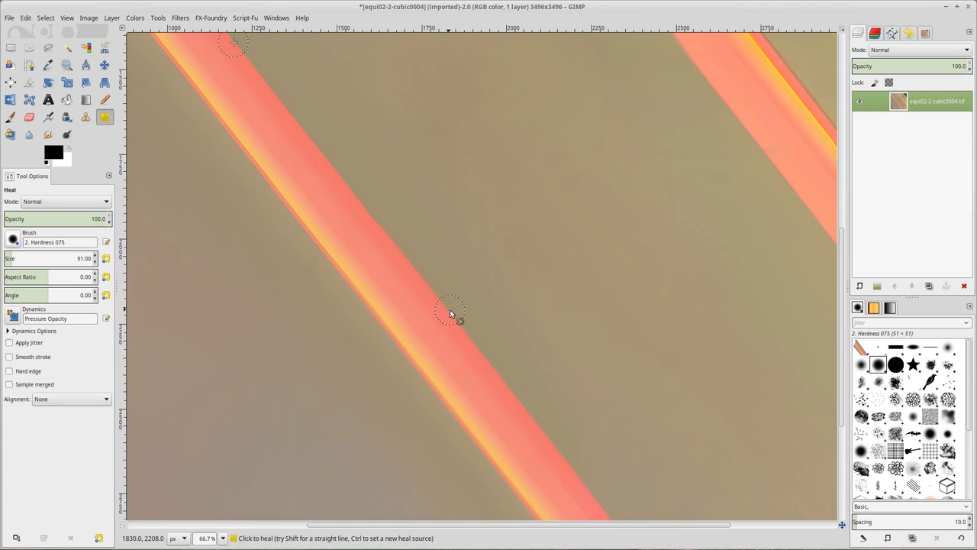
ctrl+scroll(400, 241, up, 1)
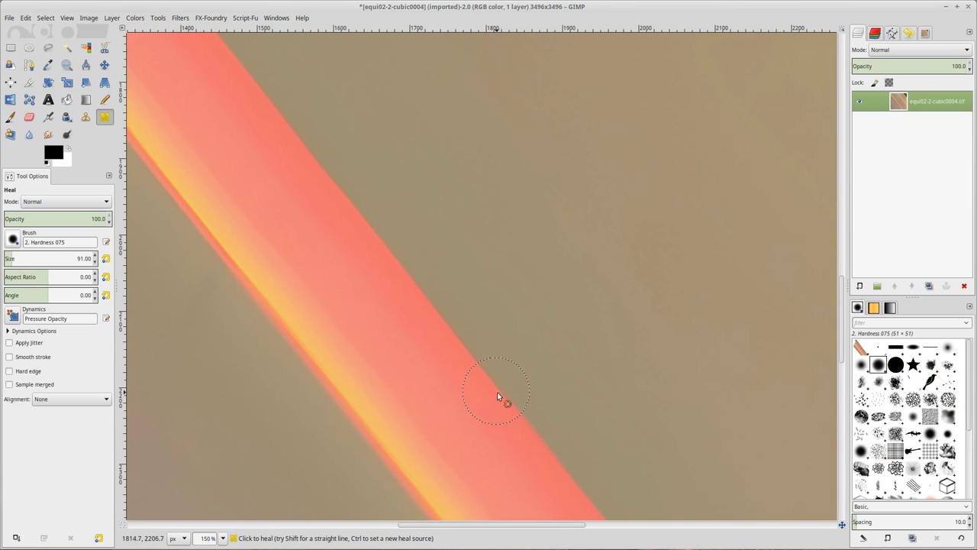
drag(529, 436, 592, 491)
Step: Continue healing along the stripe with a Shift straight-line stroke, then switch to Free Select
scroll(609, 364, down, 5)
scroll(609, 365, right, 3)
ctrl+scroll(497, 283, down, 3)
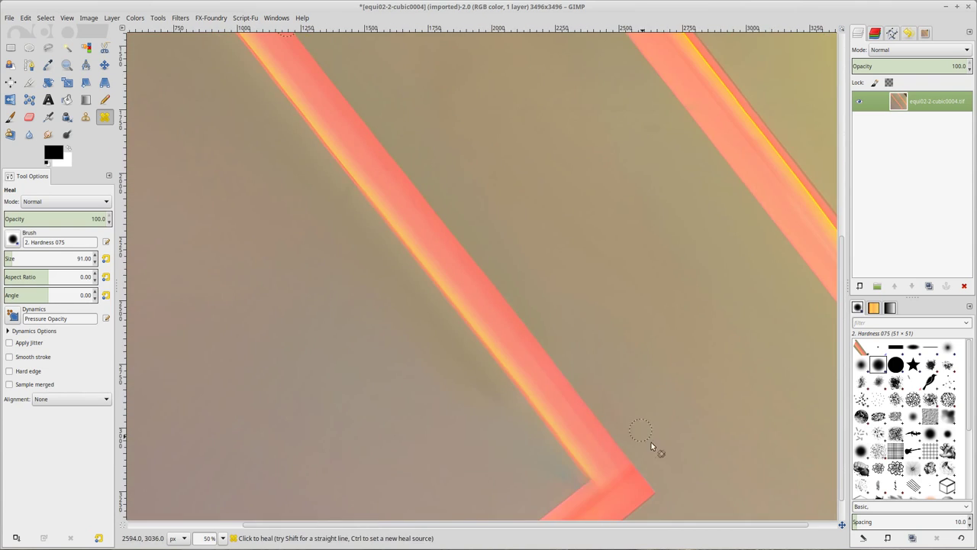
ctrl+scroll(557, 334, down, 1)
ctrl+scroll(435, 329, down, 1)
key(shift)
ctrl+scroll(452, 286, up, 1)
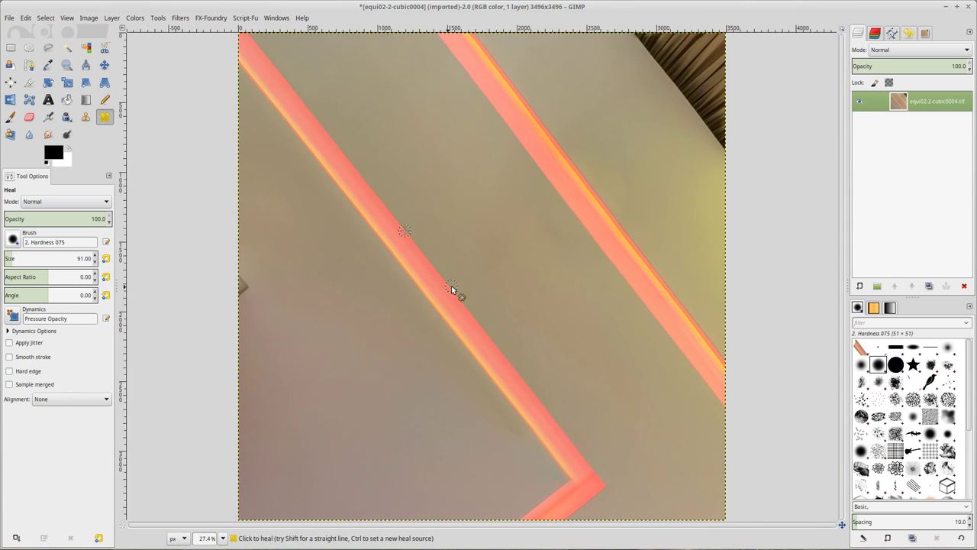
key(f)
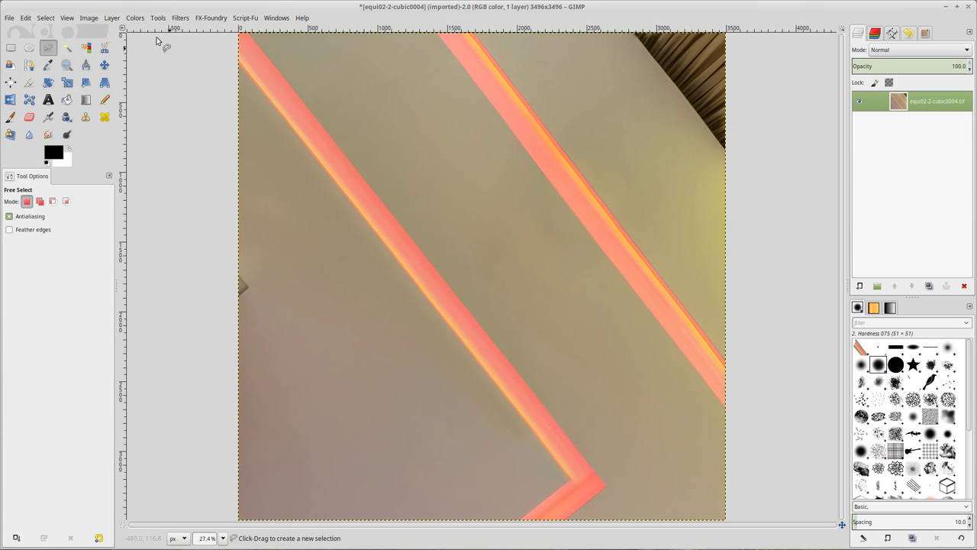
Step: Export the photo over equi02-2-cubic0004.tif, replacing the original, then close the image view
click(10, 19)
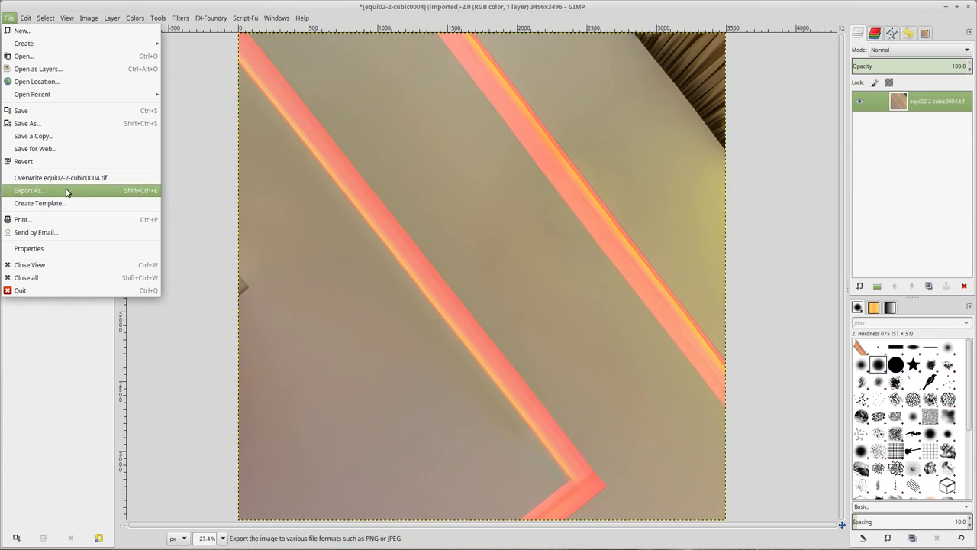
click(112, 191)
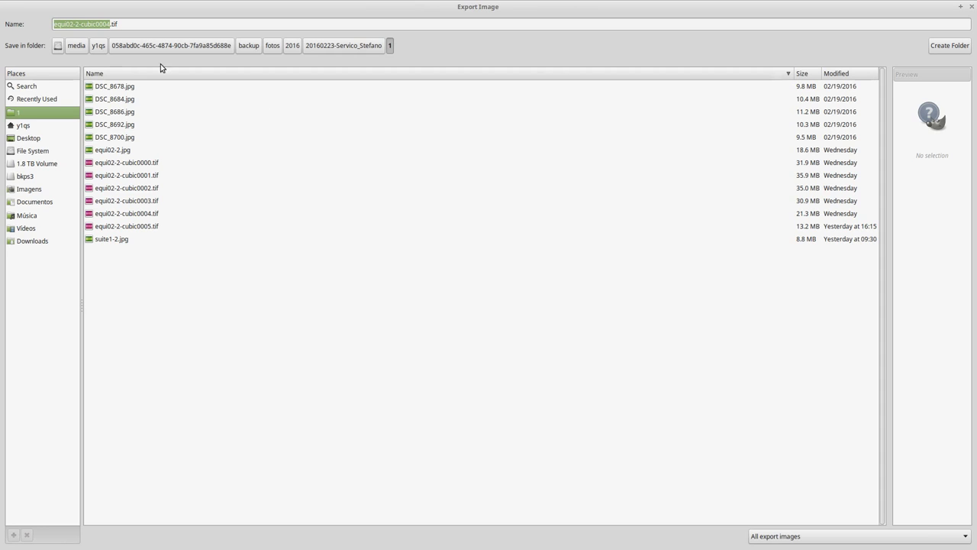
key(Return)
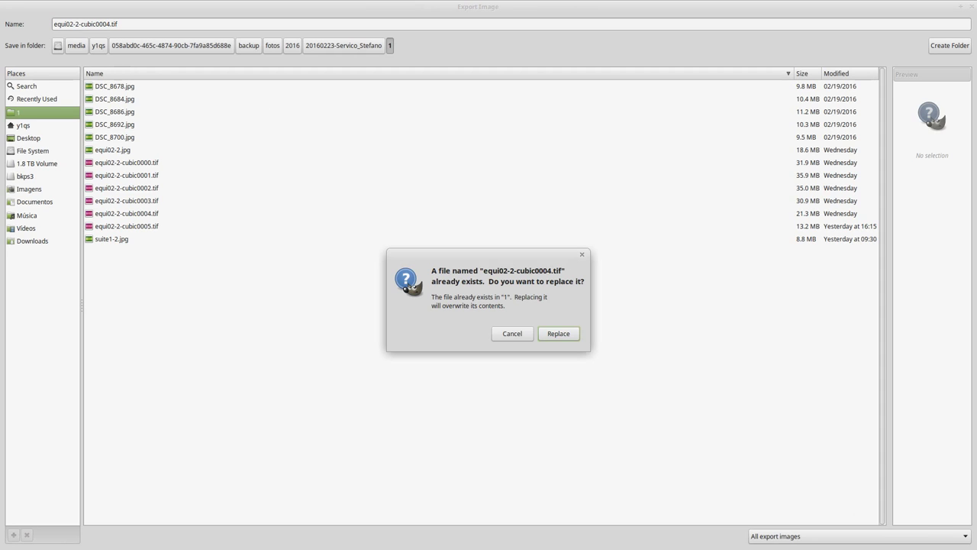
click(567, 334)
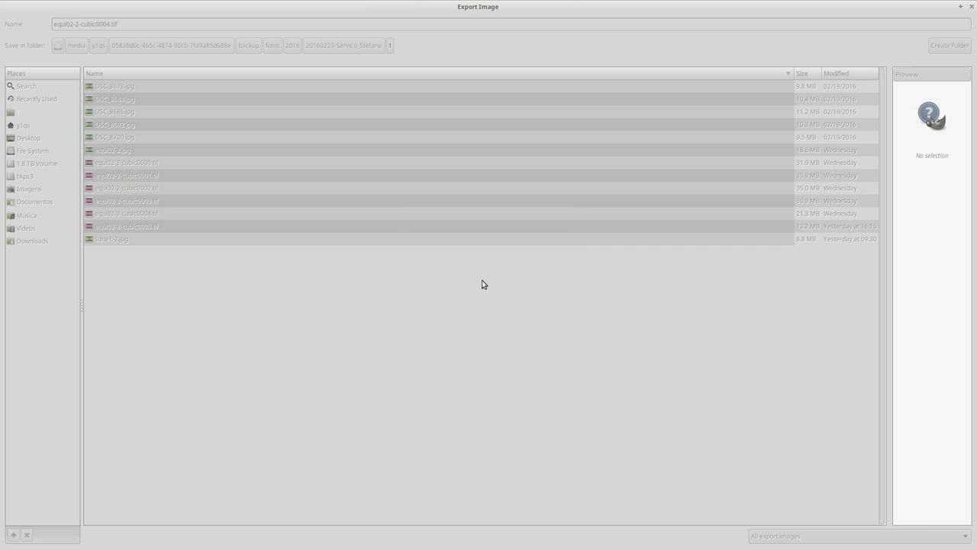
click(542, 377)
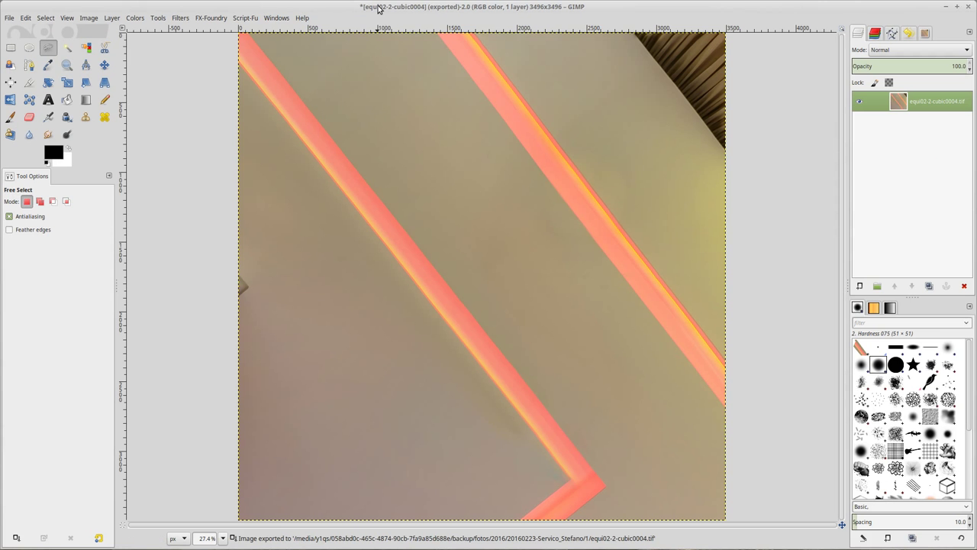
click(10, 18)
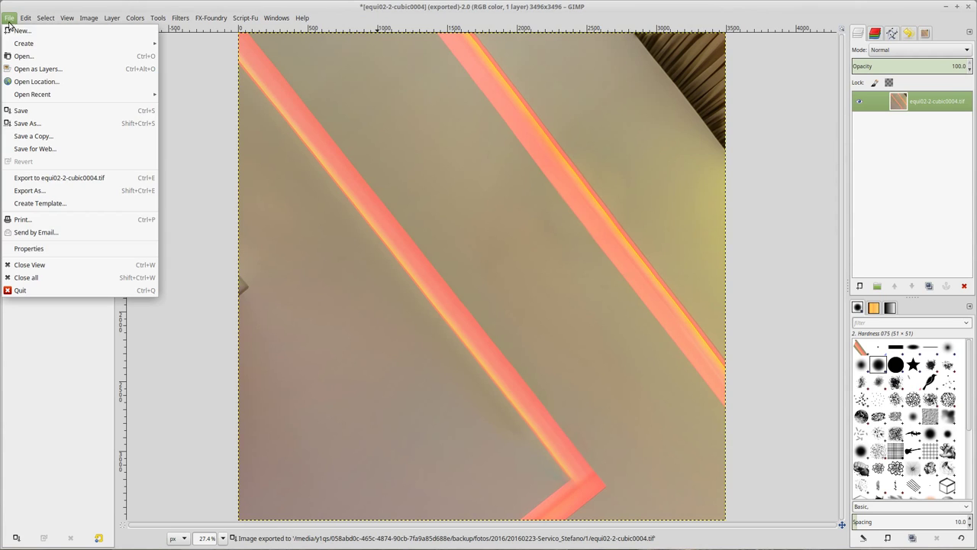
click(60, 266)
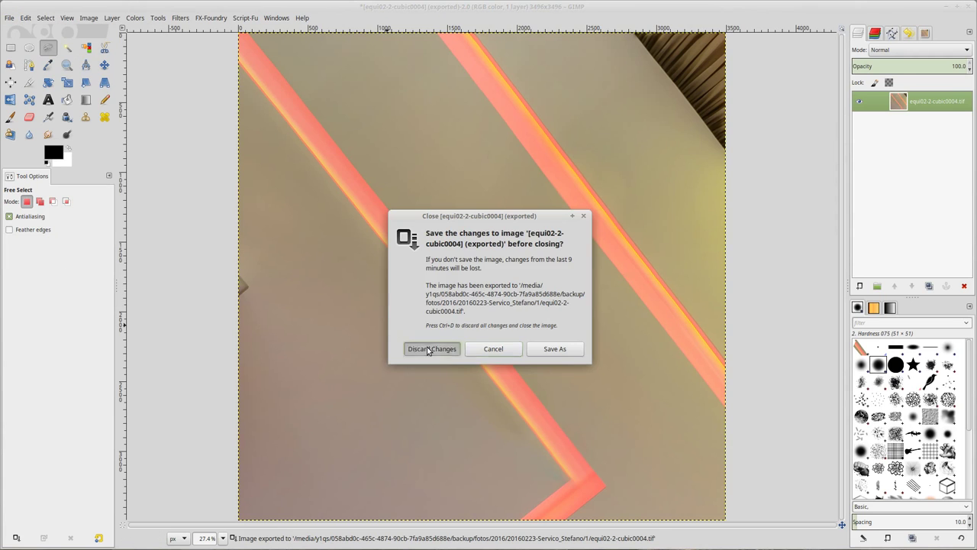